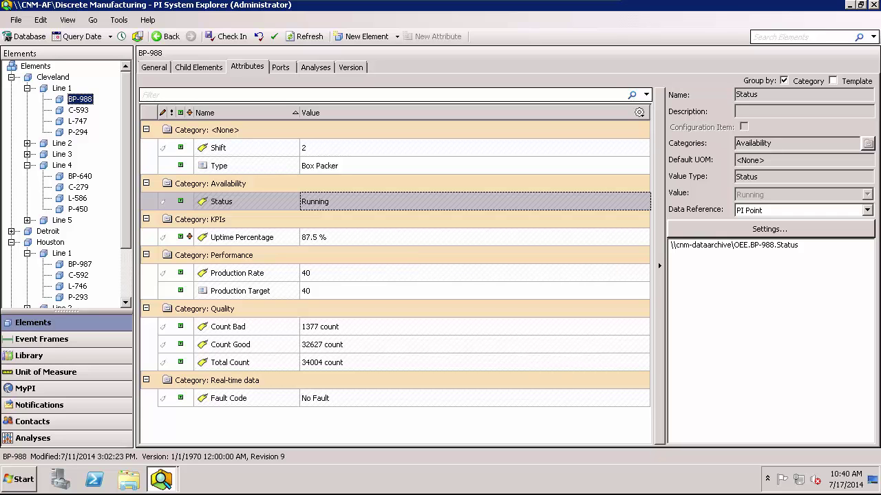
{"action": "left_click", "coordinate": [161, 479]}
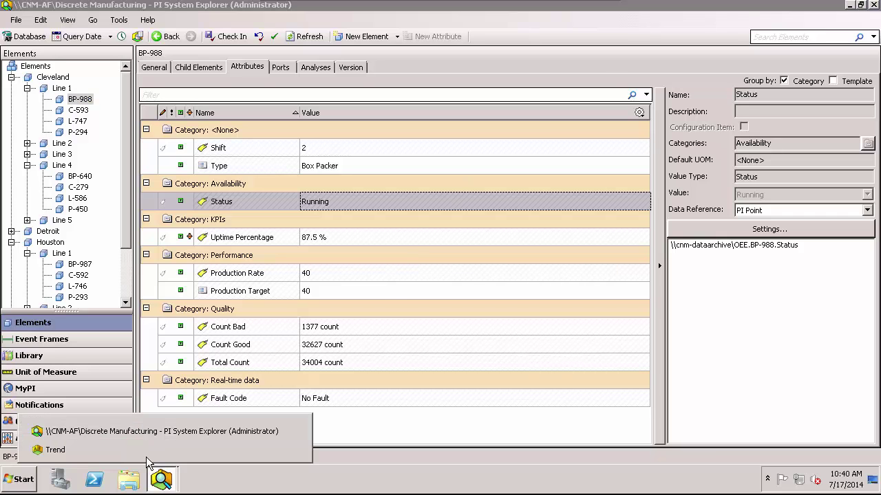
{"action": "left_click", "coordinate": [145, 452]}
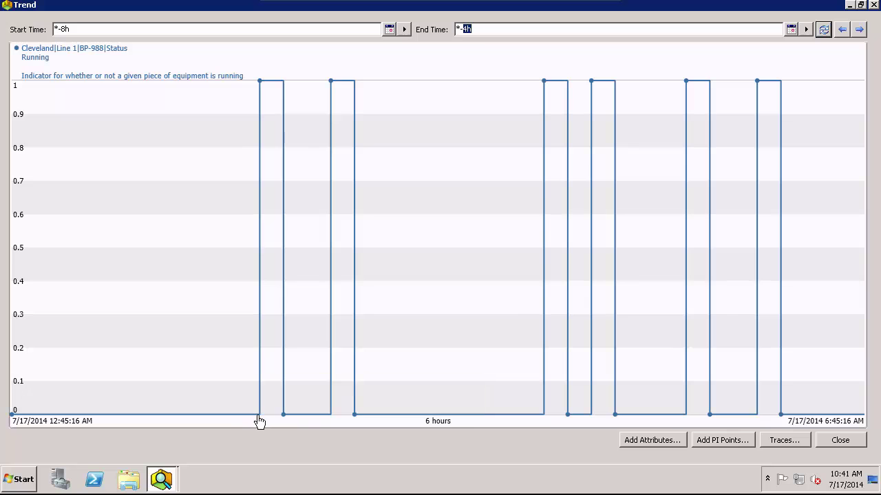
{"action": "mouse_move", "coordinate": [284, 87]}
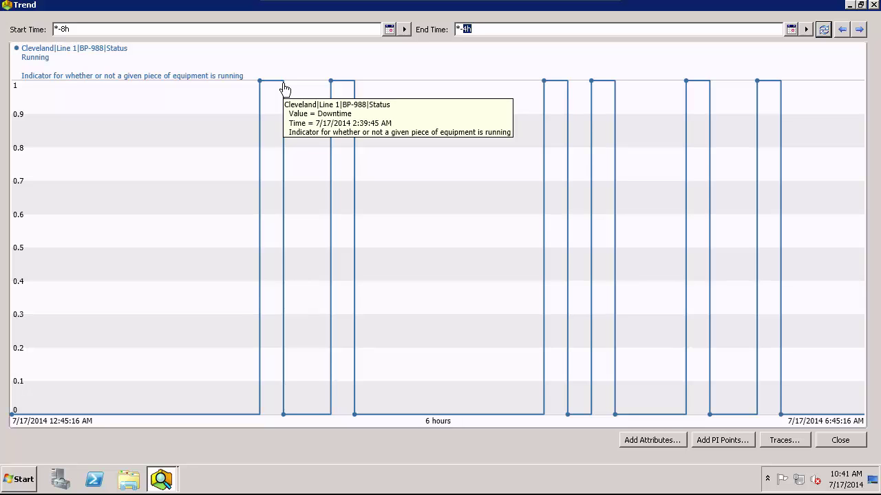
{"action": "left_click", "coordinate": [286, 417]}
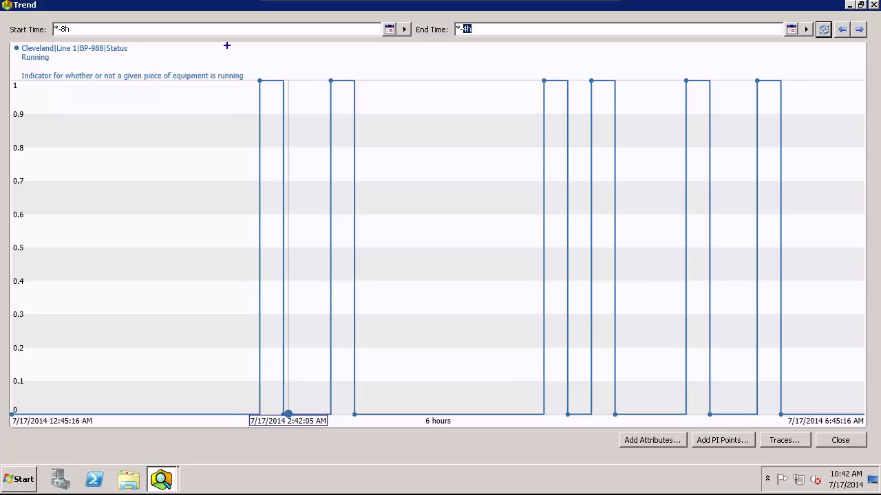
{"action": "left_click_drag", "start_coordinate": [258, 78], "coordinate": [284, 395]}
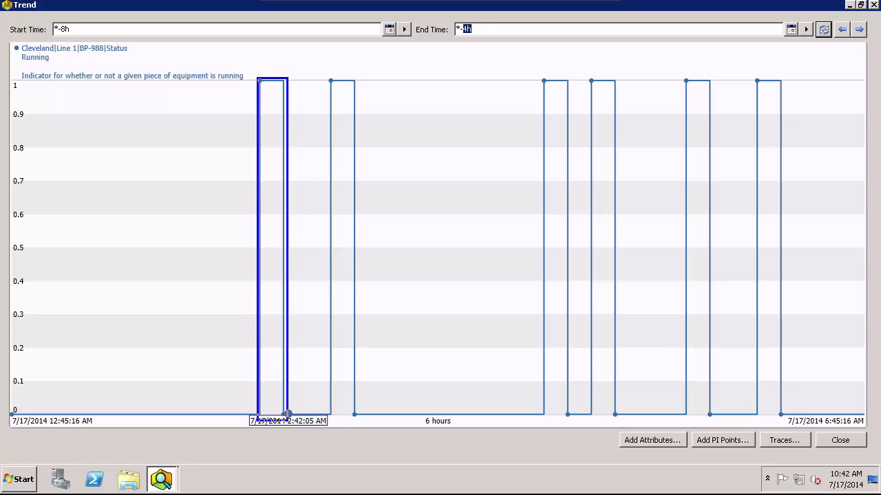
{"action": "left_click_drag", "start_coordinate": [285, 396], "coordinate": [285, 427]}
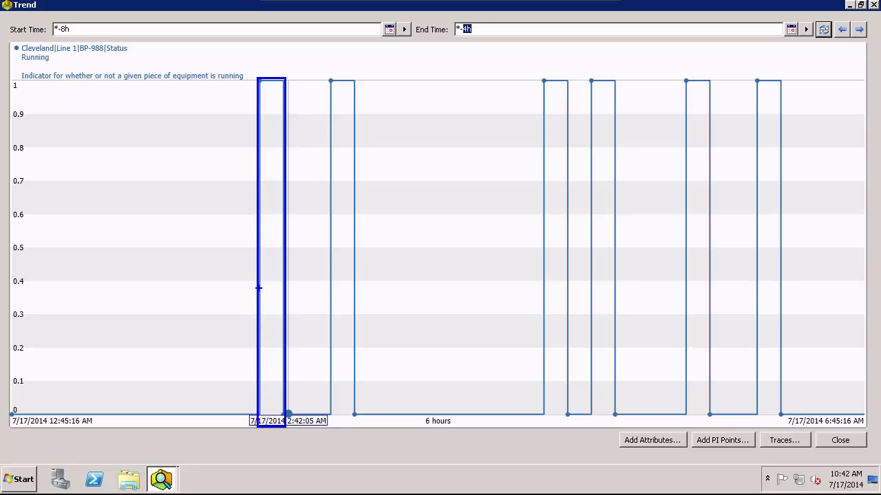
{"action": "left_click_drag", "start_coordinate": [248, 258], "coordinate": [165, 272]}
{"action": "left_click", "coordinate": [850, 5]}
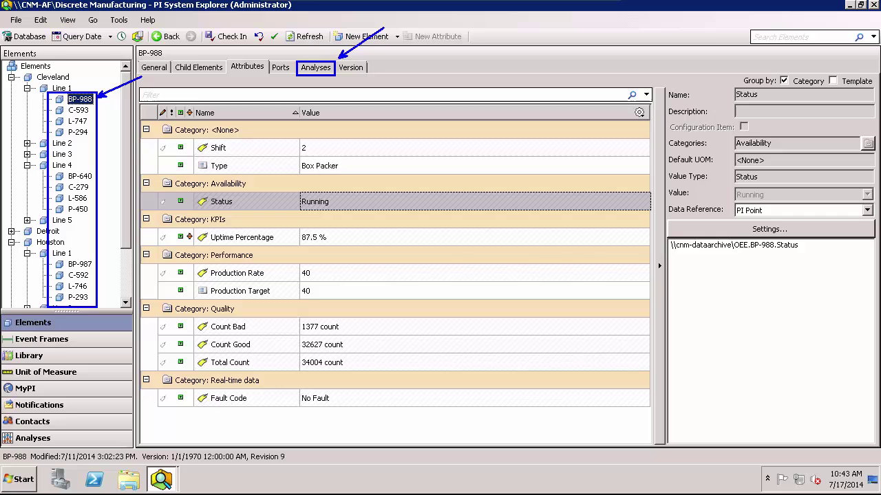
Show the Equipment element template's analysis templates in the library
{"action": "left_click", "coordinate": [53, 355]}
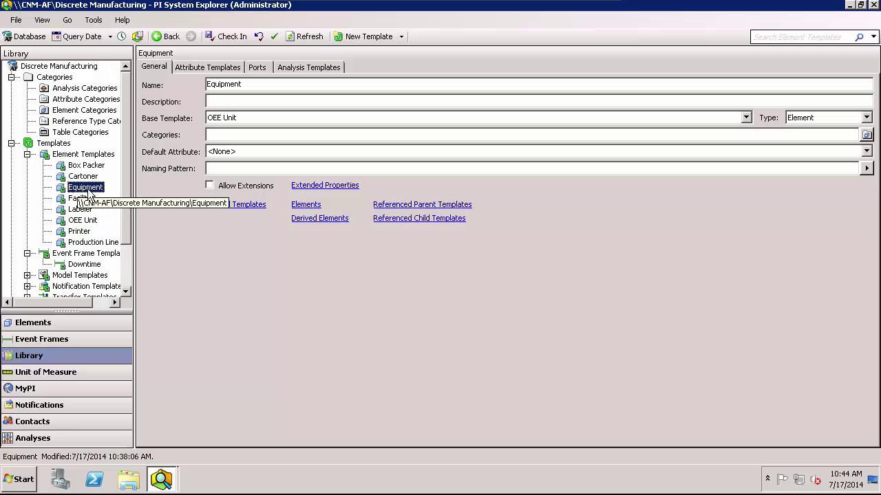
{"action": "key", "text": "F2"}
{"action": "left_click_drag", "start_coordinate": [274, 60], "coordinate": [346, 76]}
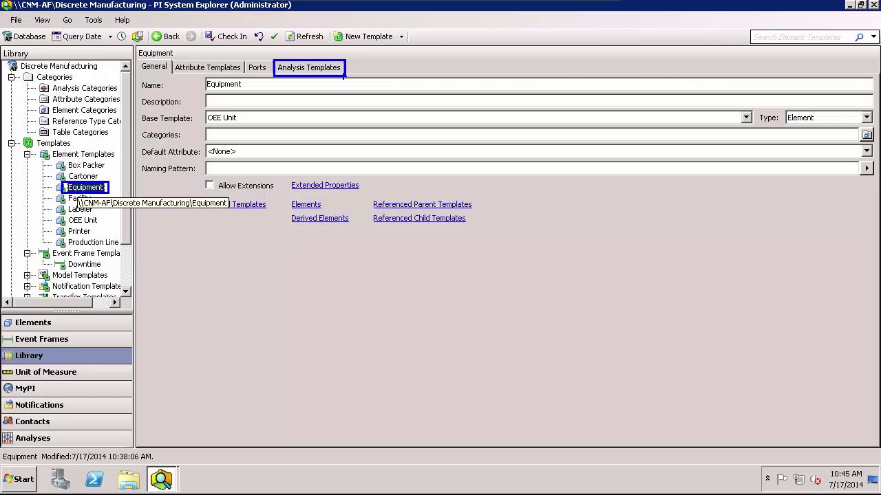
{"action": "key", "text": "Escape"}
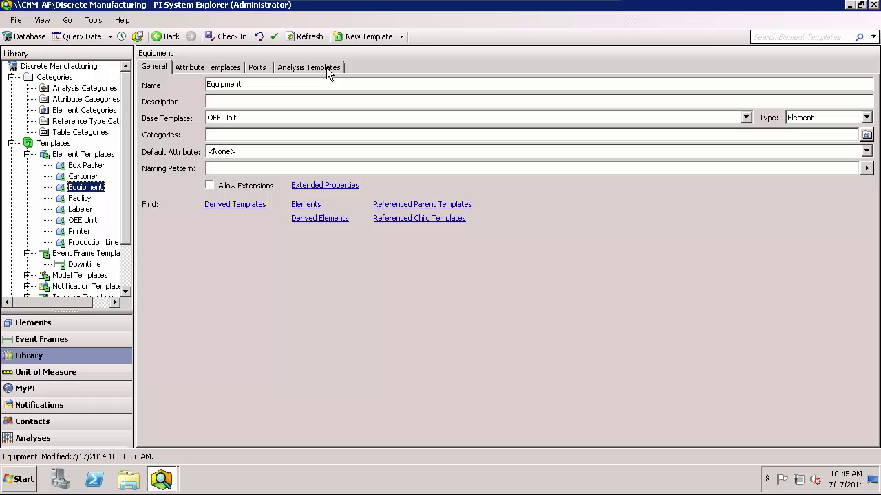
{"action": "left_click", "coordinate": [327, 67]}
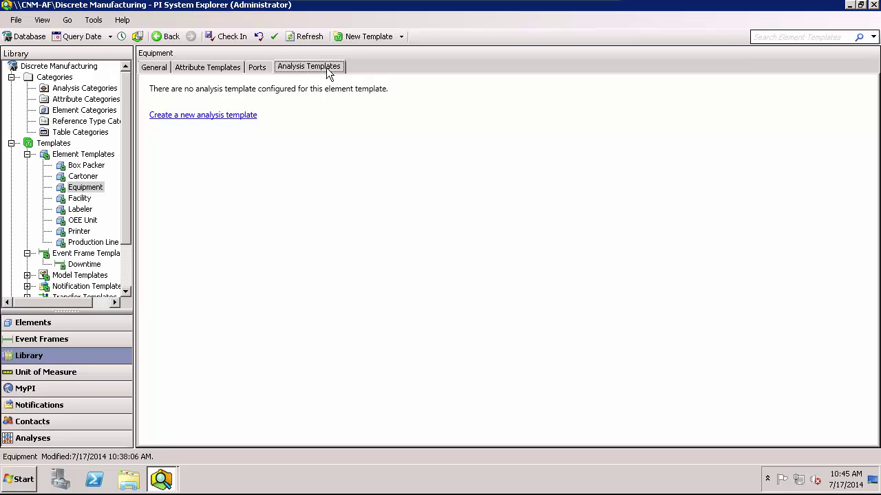
Create an Equipment analysis template named 'Equipment Downtime', described 'Process Equipment Downtime Event'
{"action": "left_click", "coordinate": [237, 115]}
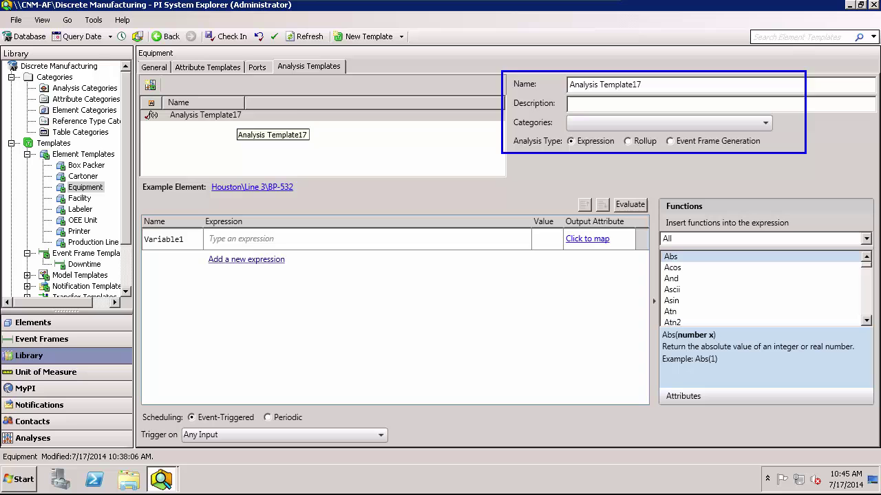
{"action": "triple_click", "coordinate": [642, 83]}
{"action": "key", "text": "BackSpace"}
{"action": "type", "text": "Eq"}
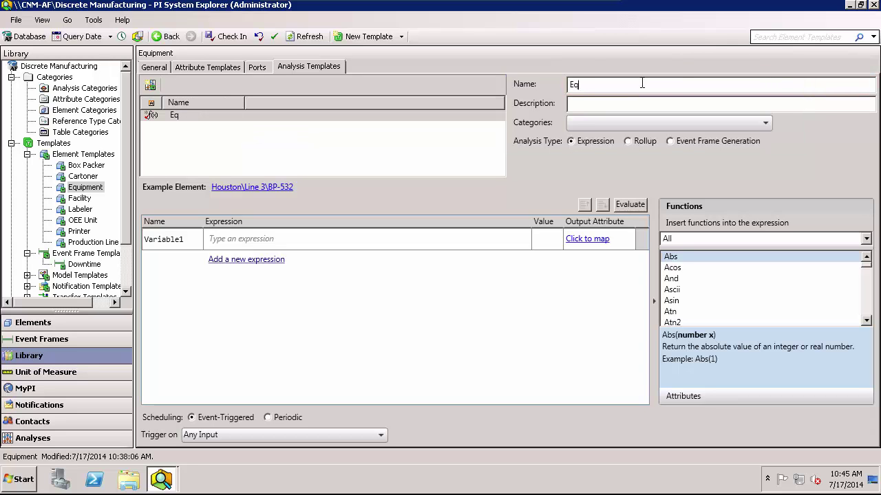
{"action": "type", "text": "uipment"}
{"action": "type", "text": " Down"}
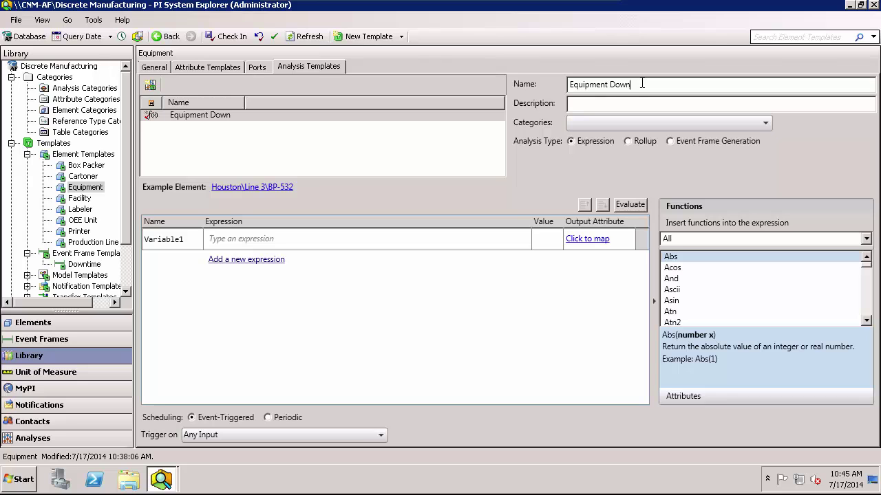
{"action": "type", "text": "time"}
{"action": "left_click", "coordinate": [655, 103]}
{"action": "type", "text": "Proces"}
{"action": "type", "text": "s Equi"}
{"action": "type", "text": "pment"}
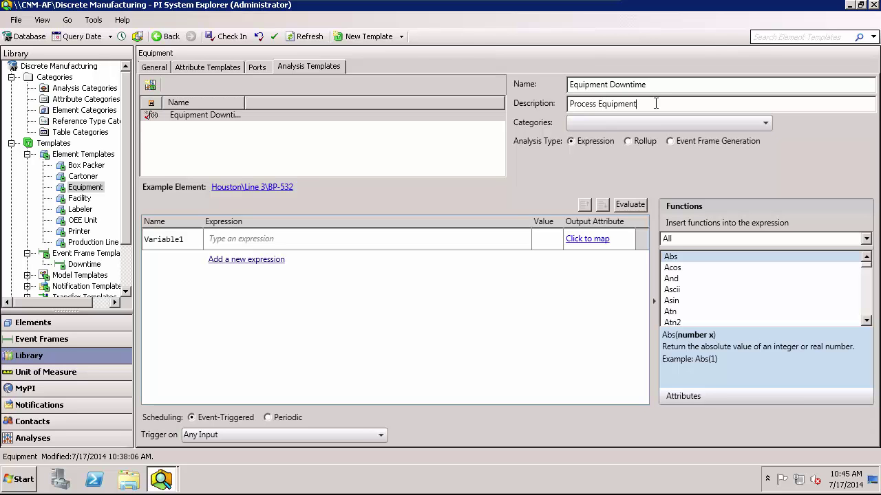
{"action": "type", "text": " Downti"}
{"action": "type", "text": "me Event"}
Assign the analysis a new category 'EquipDowntime', described 'Process Equipment Downtime'
{"action": "left_click", "coordinate": [684, 123]}
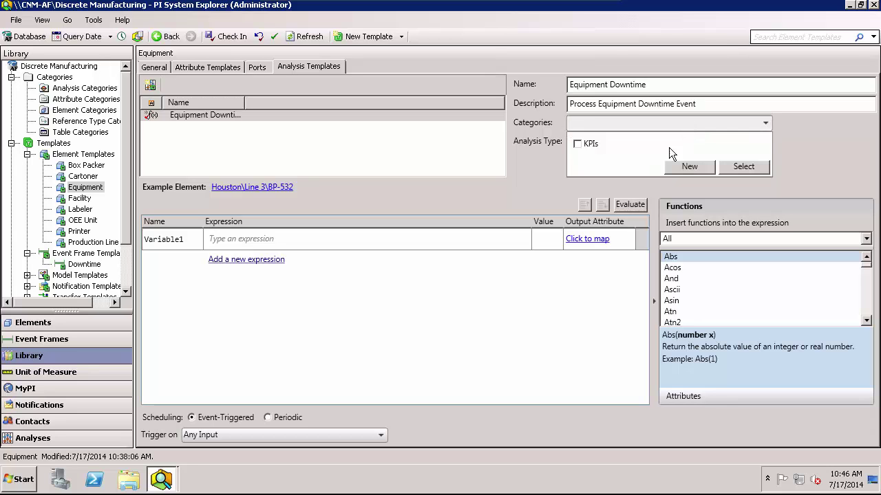
{"action": "left_click", "coordinate": [671, 146]}
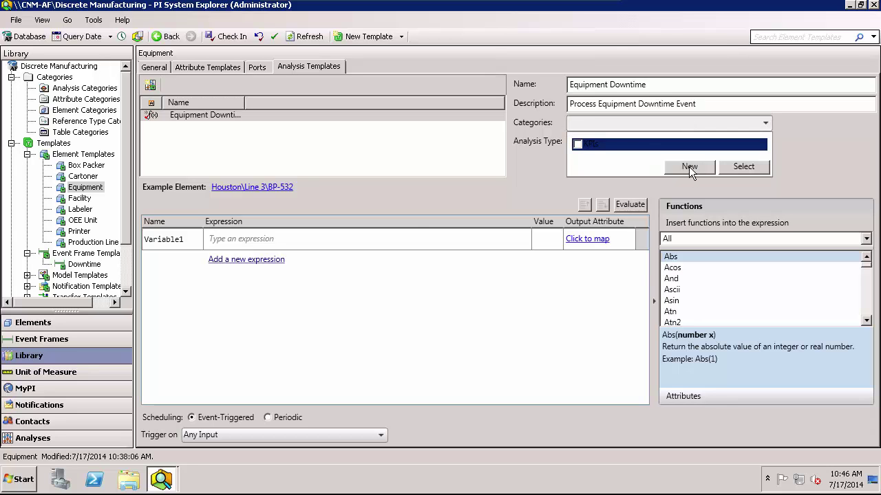
{"action": "left_click", "coordinate": [689, 166]}
{"action": "left_click_drag", "start_coordinate": [551, 212], "coordinate": [430, 220]}
{"action": "type", "text": "Equip"}
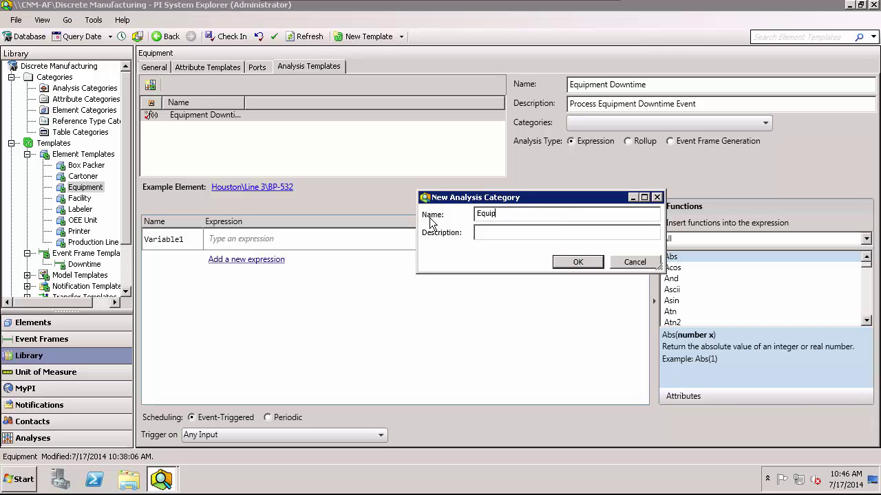
{"action": "type", "text": "Downtime"}
{"action": "type", "text": "Process Equipment Downtime"}
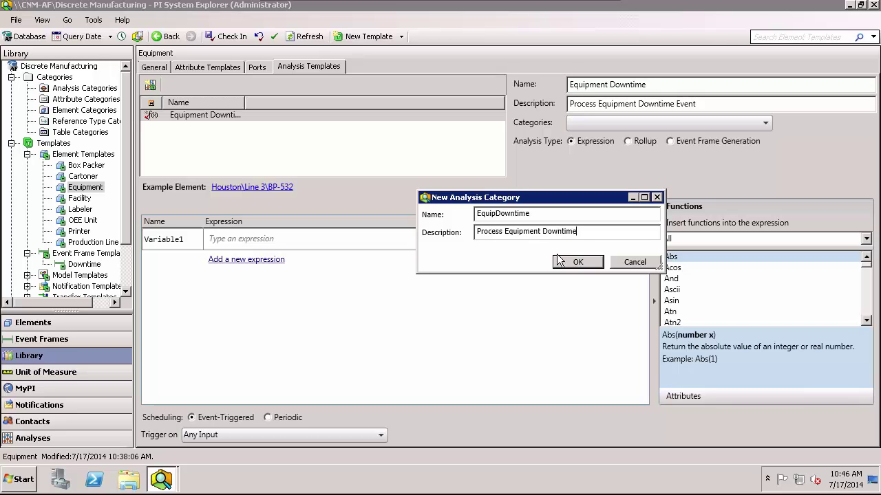
{"action": "left_click", "coordinate": [566, 263]}
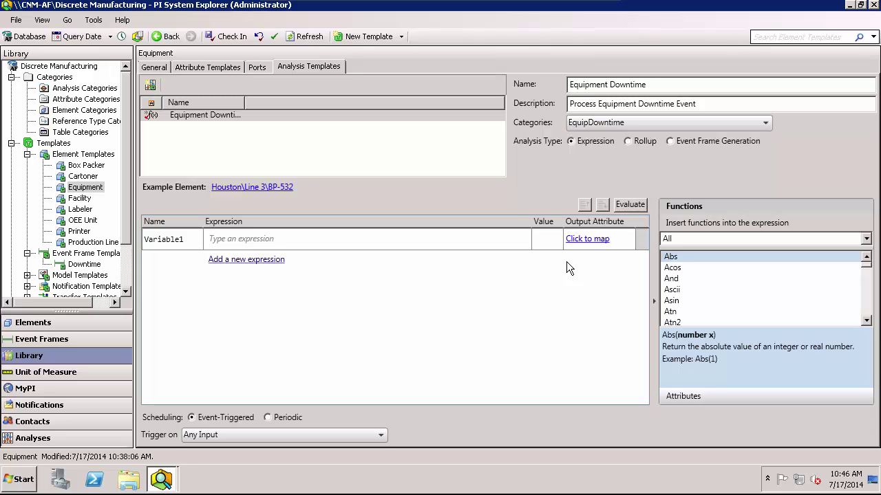
Switch the Equipment Downtime analysis type to Event Frame Generation
{"action": "left_click", "coordinate": [671, 141]}
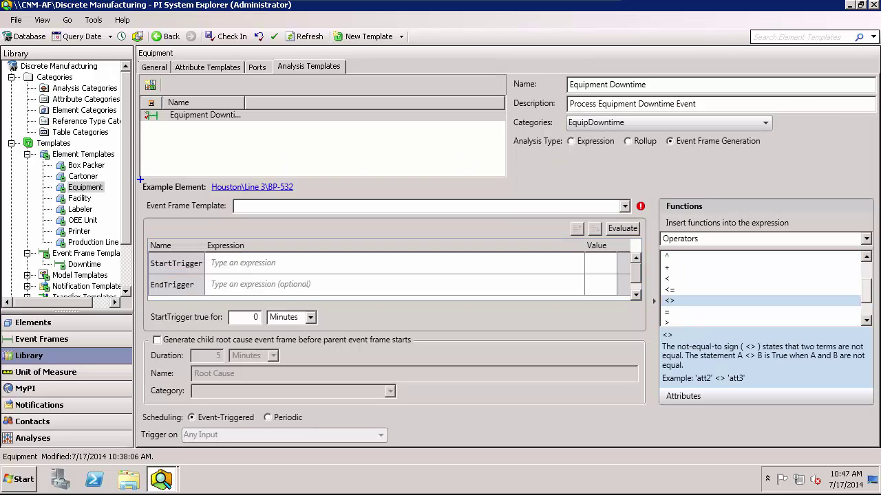
{"action": "left_click_drag", "start_coordinate": [140, 180], "coordinate": [303, 193]}
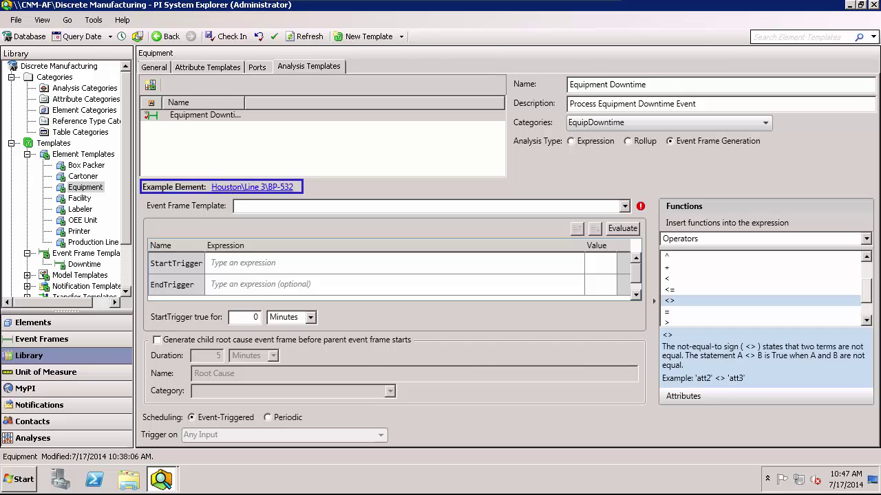
{"action": "left_click_drag", "start_coordinate": [311, 188], "coordinate": [359, 171]}
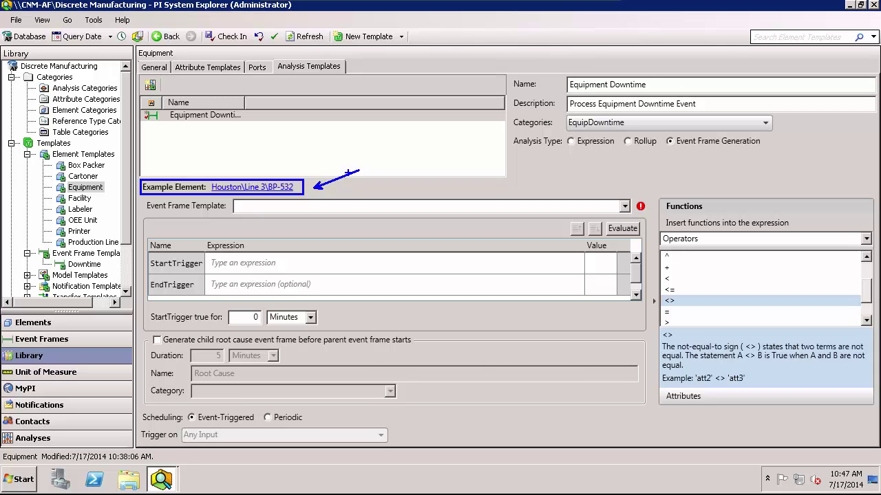
{"action": "key", "text": "Escape"}
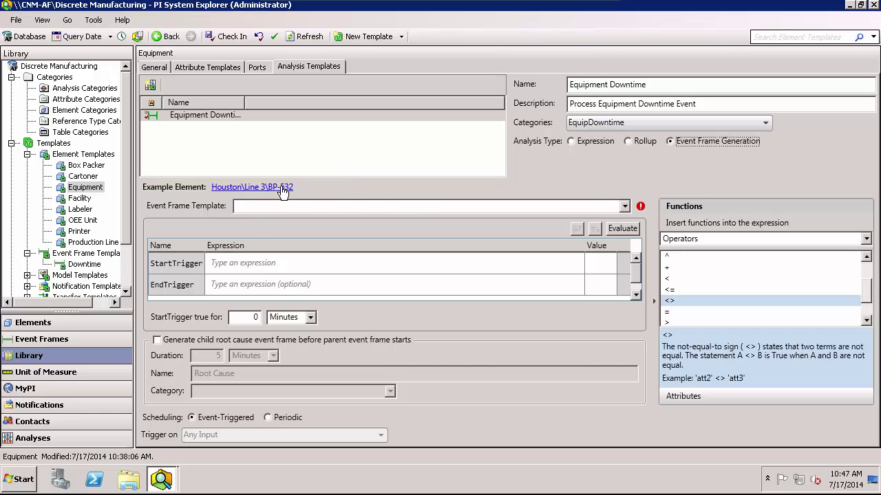
Review the Example Element's derived elements, such as BP-533, then cancel unchanged
{"action": "left_click", "coordinate": [282, 187]}
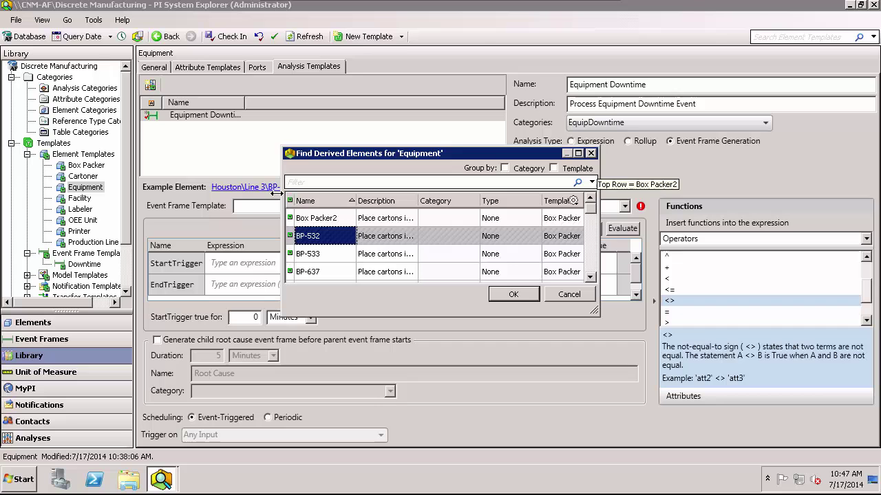
{"action": "left_click", "coordinate": [303, 255]}
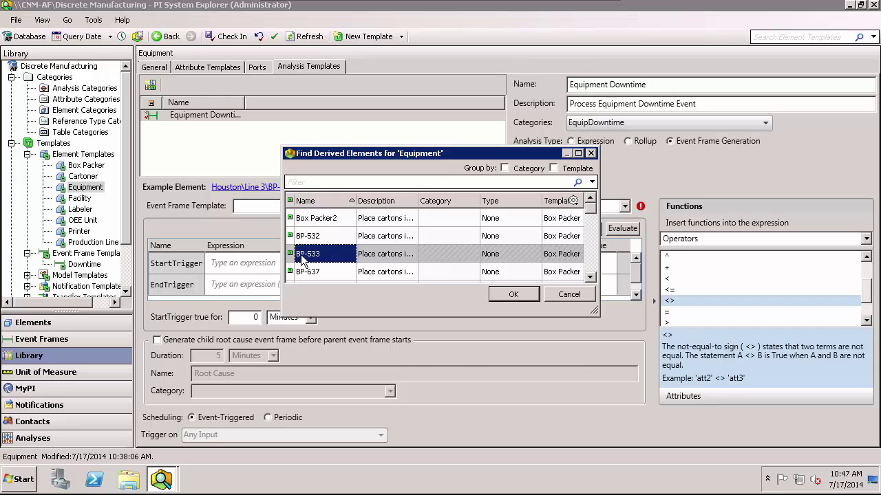
{"action": "left_click", "coordinate": [559, 296]}
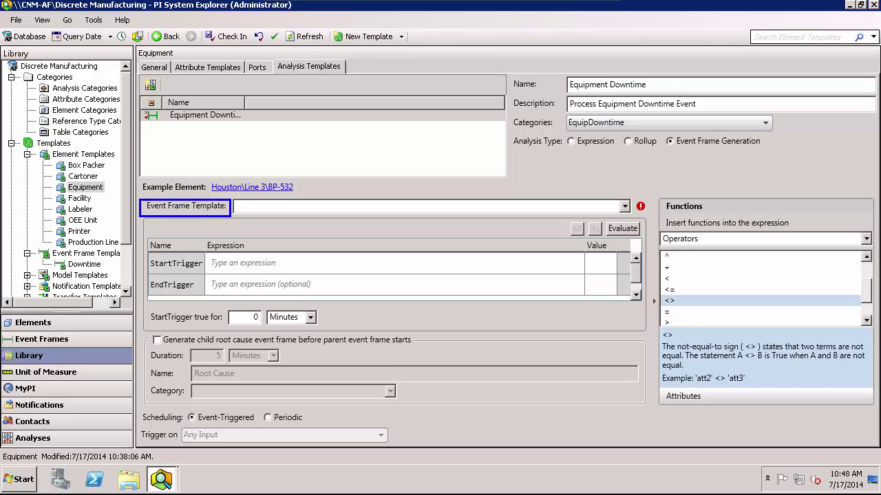
Choose Downtime as the analysis's event frame template
{"action": "left_click", "coordinate": [625, 206]}
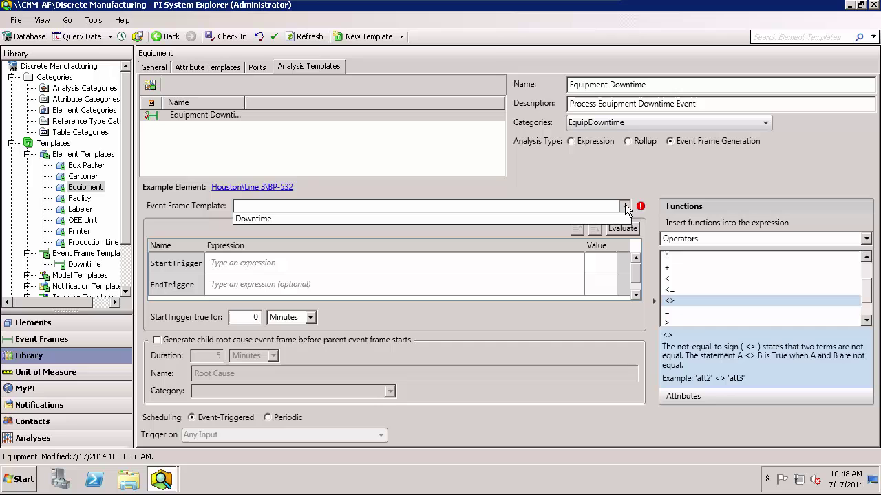
{"action": "left_click", "coordinate": [533, 219]}
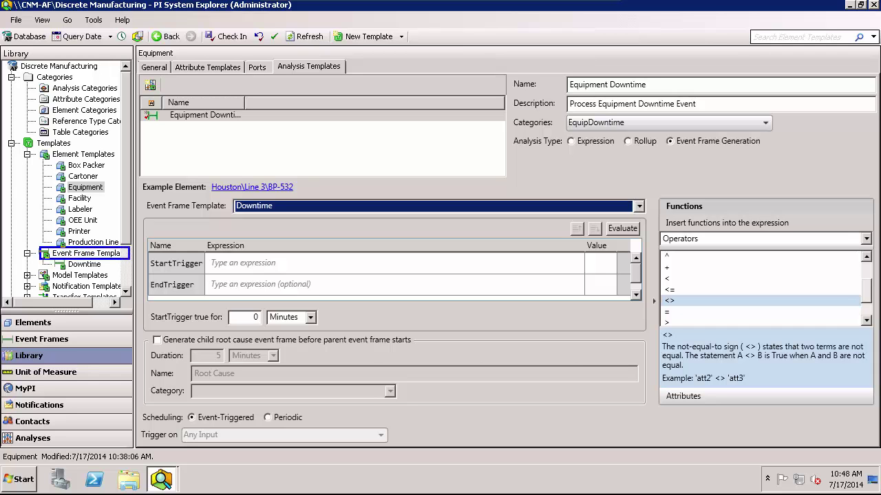
{"action": "left_click_drag", "start_coordinate": [107, 262], "coordinate": [191, 278]}
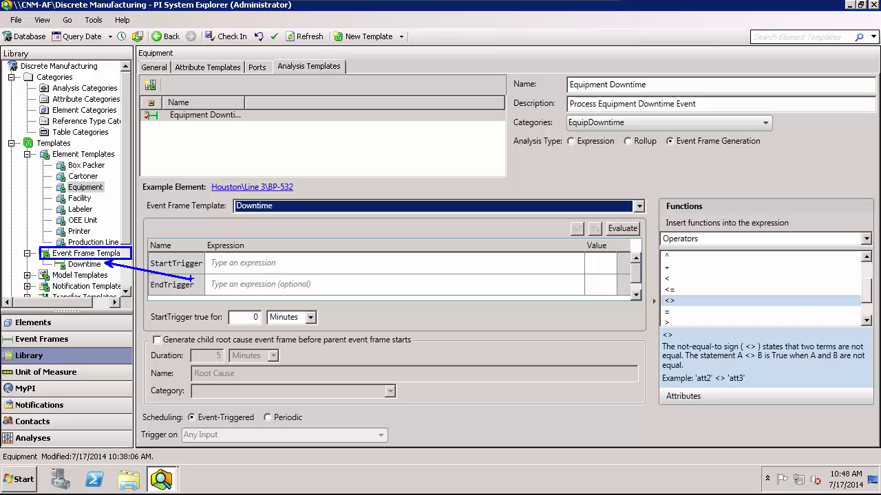
Open the Downtime event frame template's attribute templates
{"action": "key", "text": "Escape"}
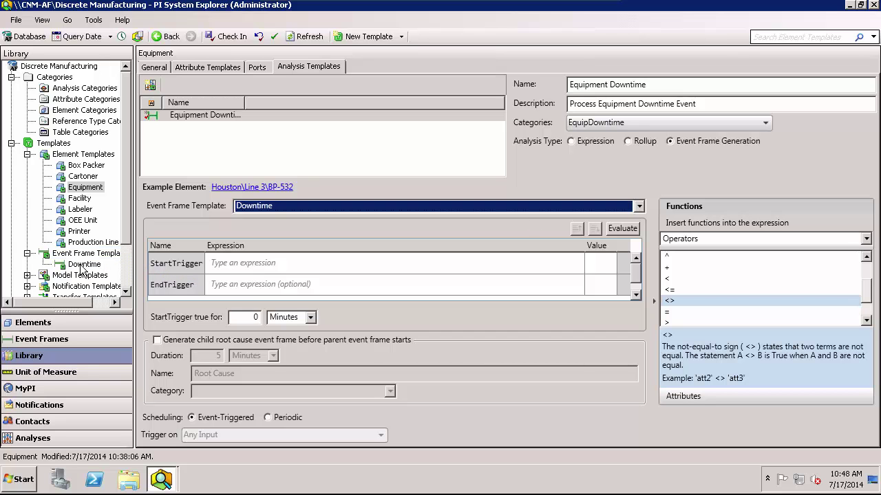
{"action": "left_click", "coordinate": [83, 265]}
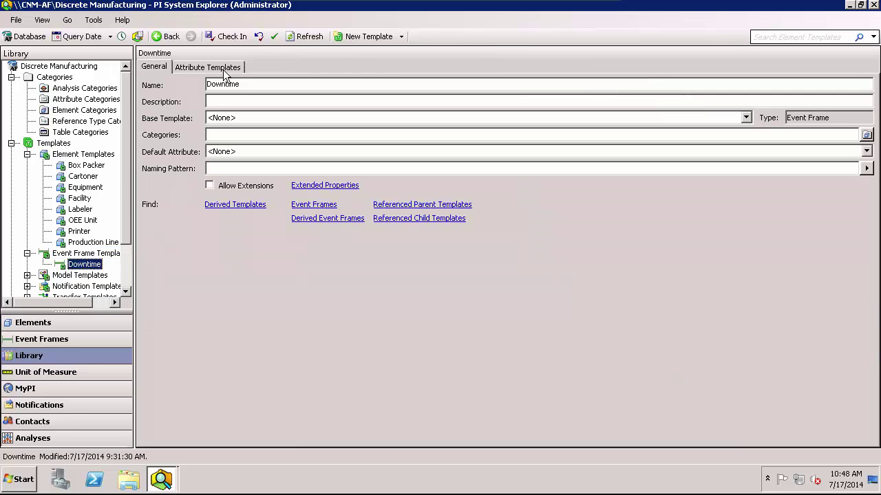
{"action": "left_click", "coordinate": [232, 66]}
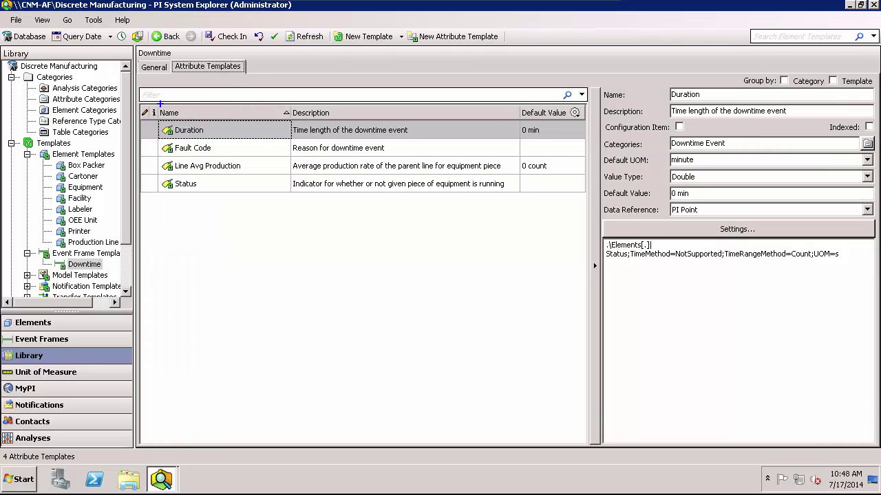
{"action": "left_click_drag", "start_coordinate": [159, 106], "coordinate": [182, 143]}
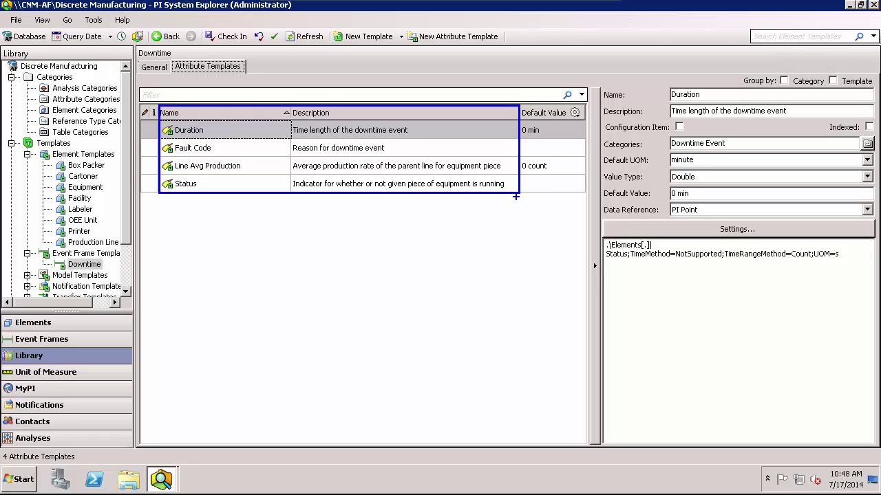
Inspect the Fault Code, Line Avg Production and Status attributes, noting Status's relative element reference
{"action": "left_click", "coordinate": [389, 148]}
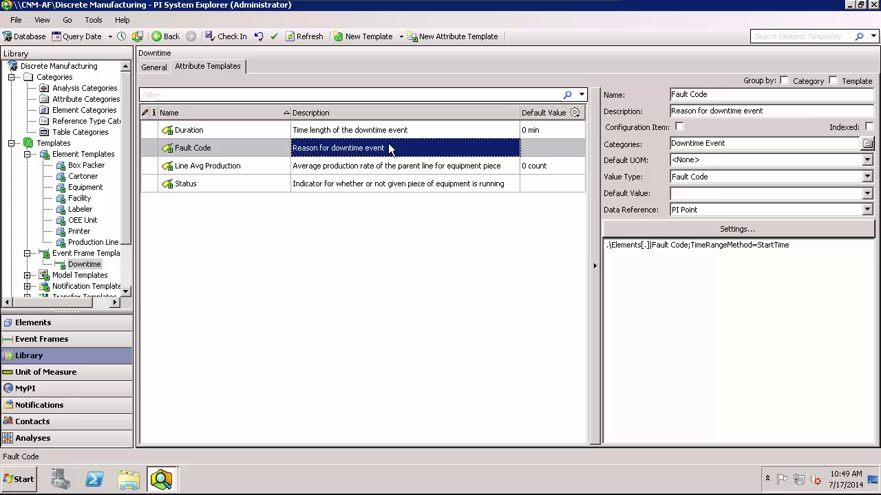
{"action": "left_click", "coordinate": [387, 168]}
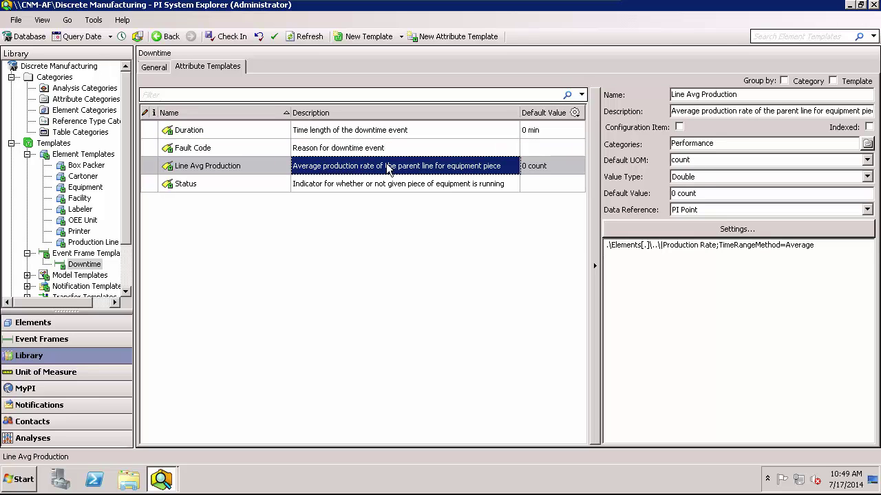
{"action": "left_click", "coordinate": [376, 183]}
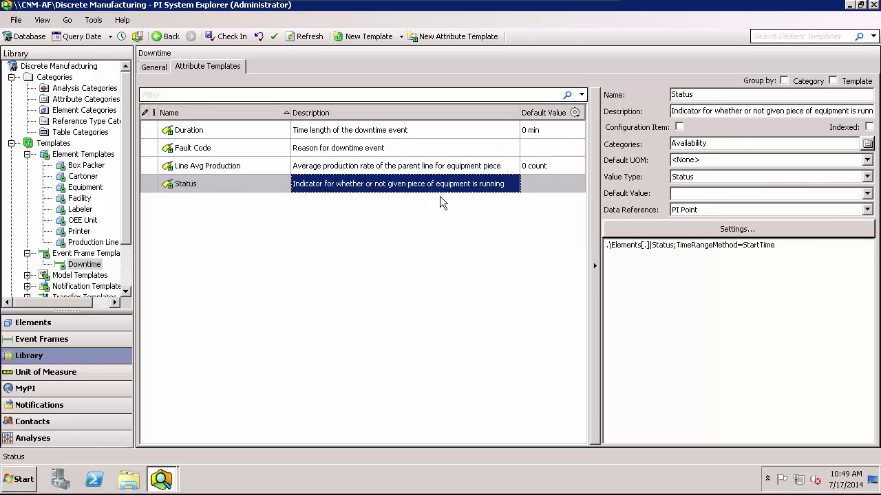
{"action": "mouse_move", "coordinate": [650, 246]}
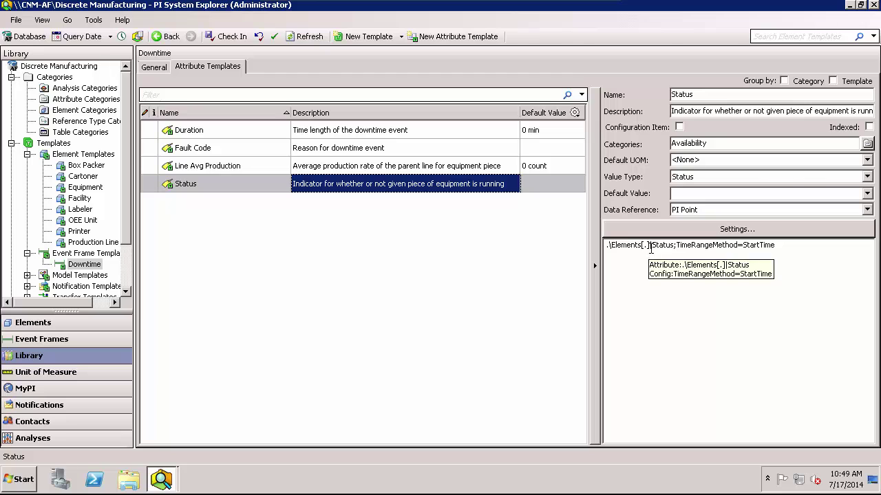
{"action": "left_click_drag", "start_coordinate": [649, 246], "coordinate": [604, 245]}
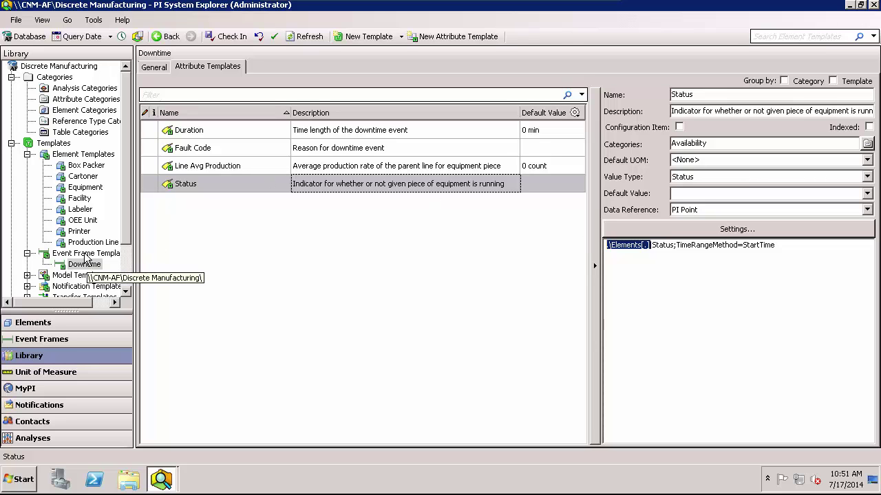
Return to the Equipment template's Equipment Downtime analysis and place the cursor in StartTrigger
{"action": "left_click", "coordinate": [88, 195]}
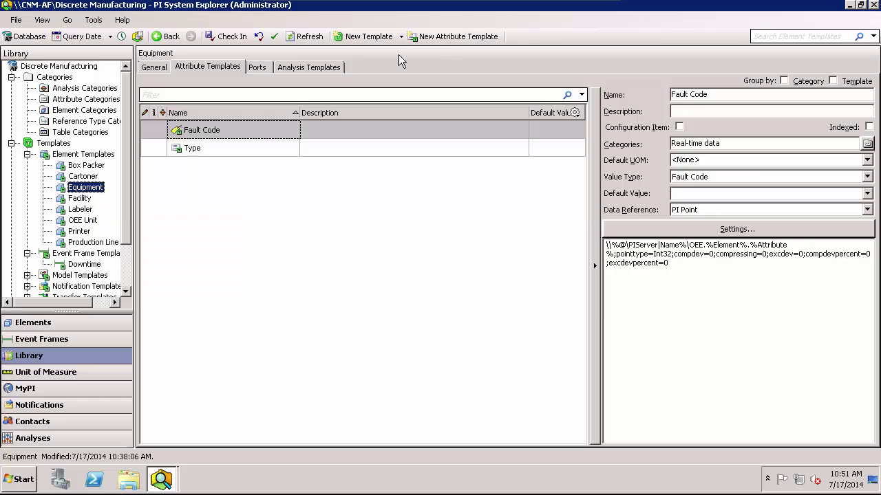
{"action": "left_click", "coordinate": [334, 69]}
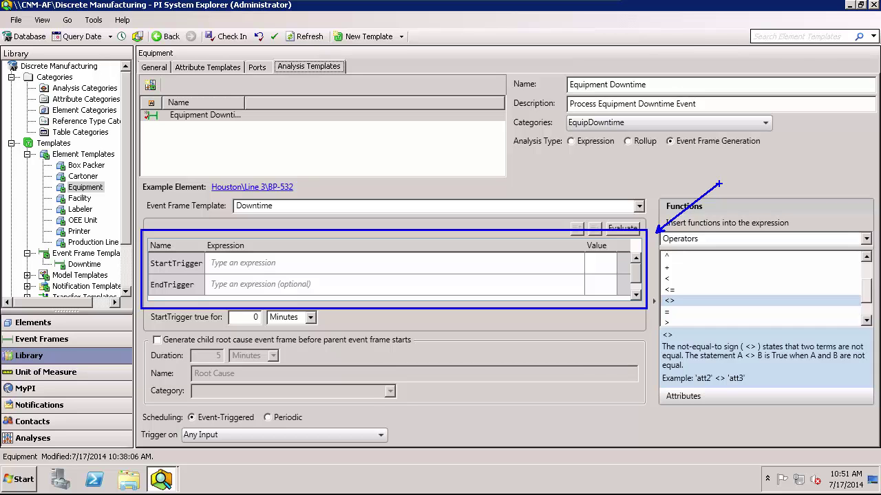
{"action": "left_click", "coordinate": [242, 262]}
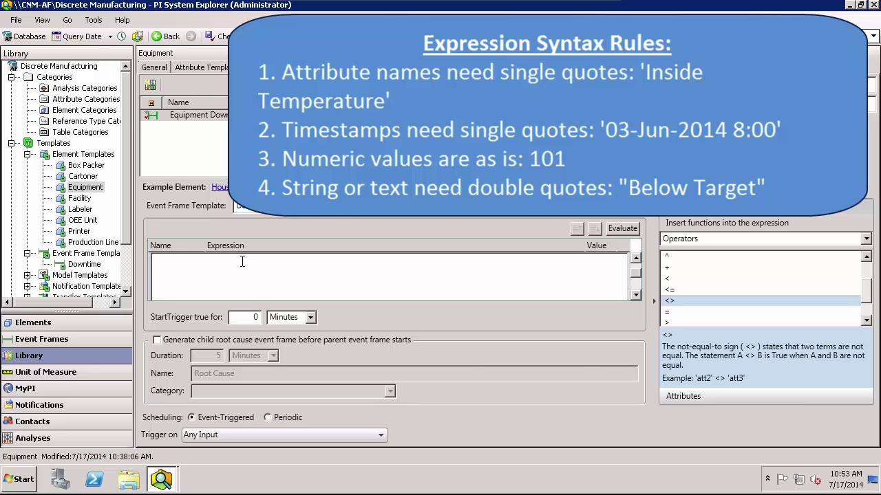
Start the StartTrigger expression with the 'Status' attribute chosen from autocomplete
{"action": "type", "text": "'"}
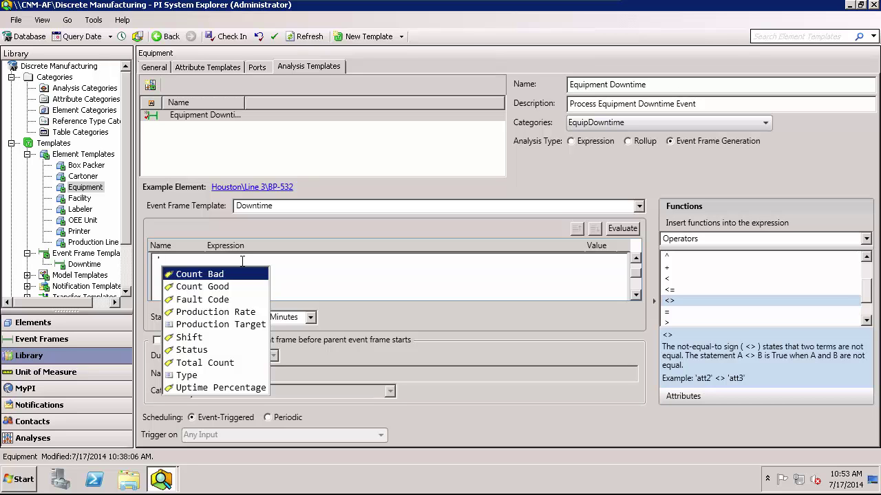
{"action": "type", "text": "S"}
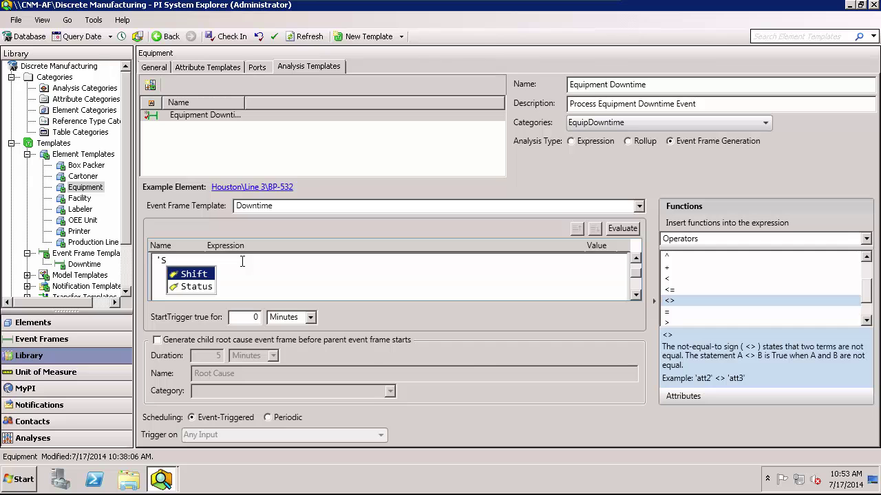
{"action": "key", "text": "Down"}
{"action": "key", "text": "Return"}
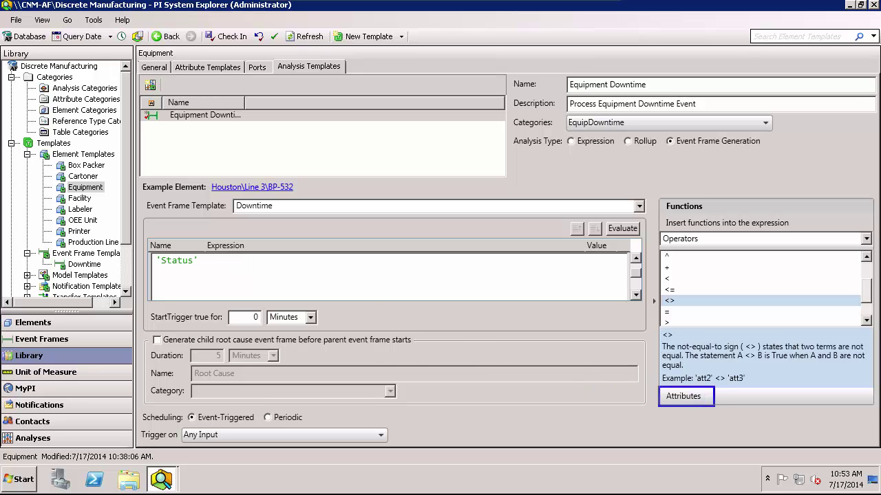
{"action": "mouse_move", "coordinate": [657, 386]}
{"action": "left_mouse_down"}
{"action": "mouse_move", "coordinate": [716, 406]}
{"action": "mouse_move", "coordinate": [770, 407]}
{"action": "left_mouse_up"}
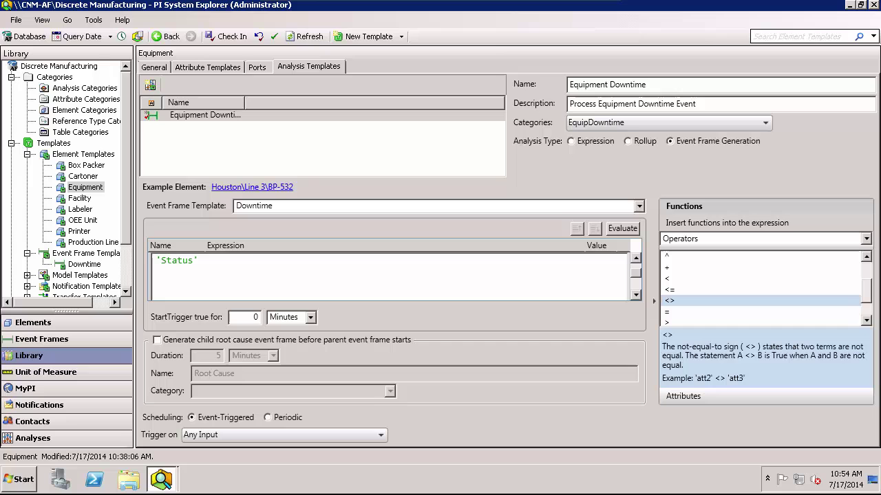
Insert the not-equal operator <> after 'Status' from the Operators function list
{"action": "left_click", "coordinate": [255, 259]}
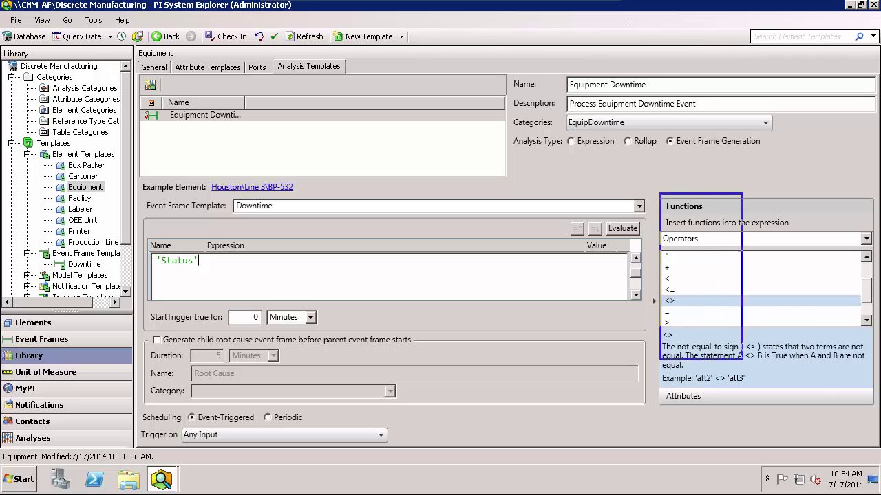
{"action": "left_click", "coordinate": [866, 238]}
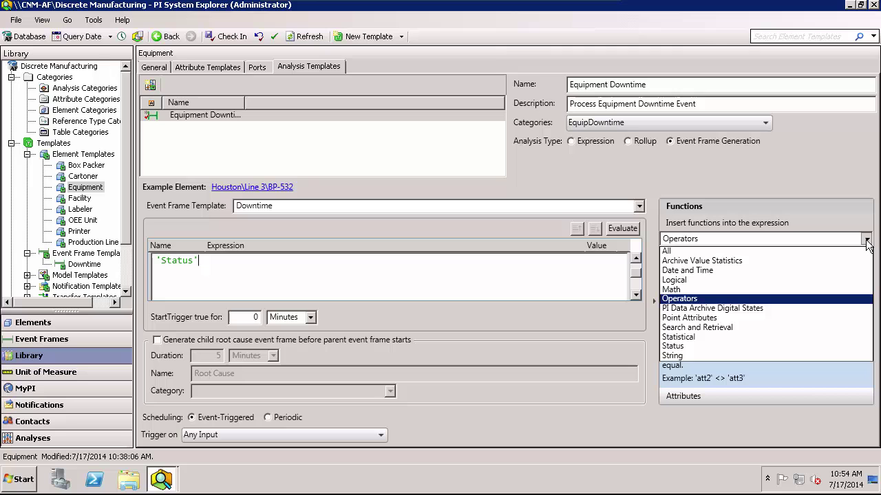
{"action": "left_click", "coordinate": [714, 301]}
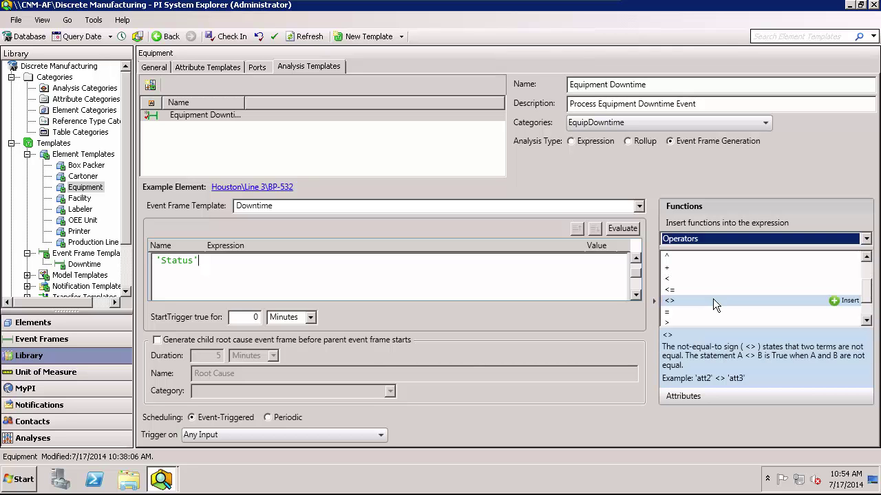
{"action": "left_click", "coordinate": [713, 299]}
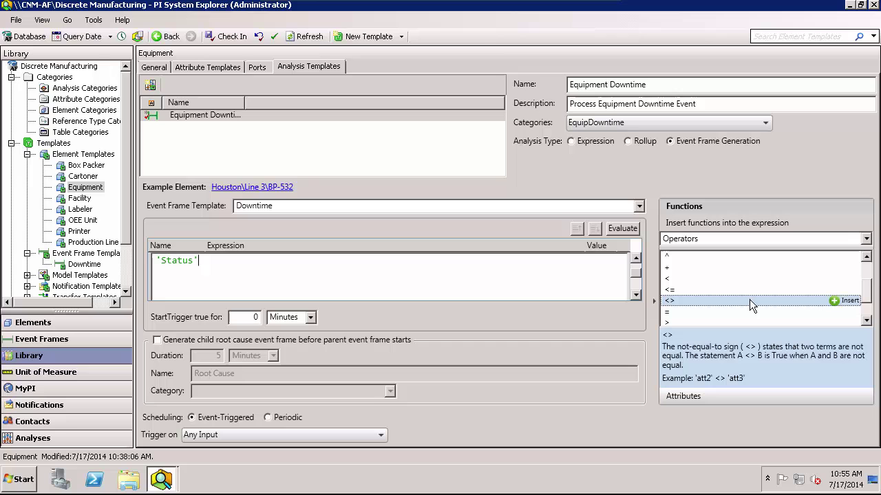
{"action": "left_click", "coordinate": [834, 302]}
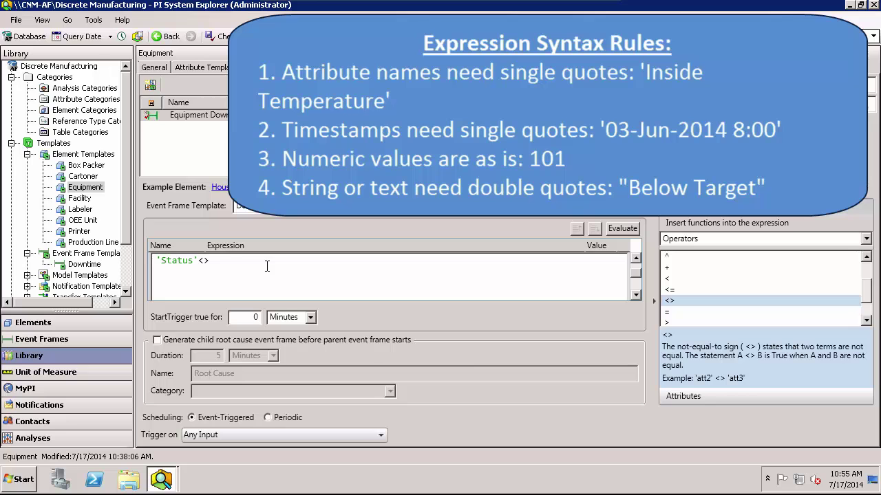
Complete the trigger with "running" and evaluate it, getting True for BP-532
{"action": "type", "text": "\""}
{"action": "type", "text": "running\""}
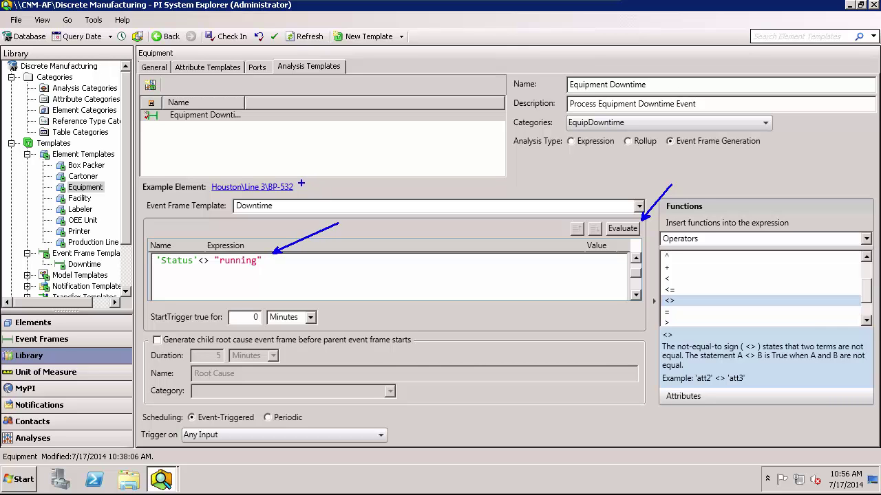
{"action": "left_click_drag", "start_coordinate": [301, 184], "coordinate": [364, 151]}
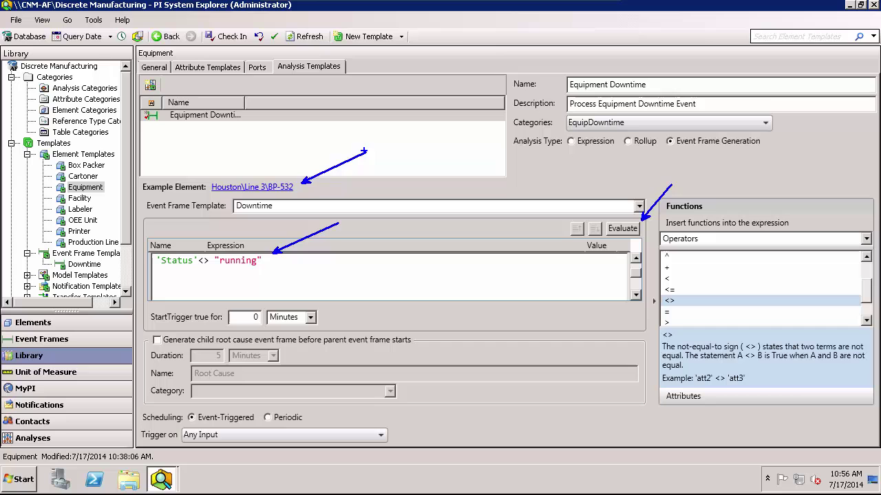
{"action": "key", "text": "Escape"}
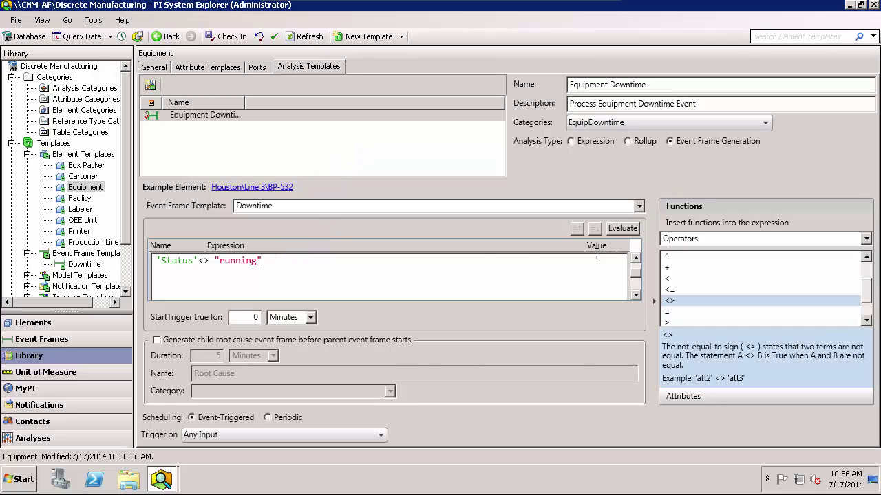
{"action": "left_click", "coordinate": [621, 231]}
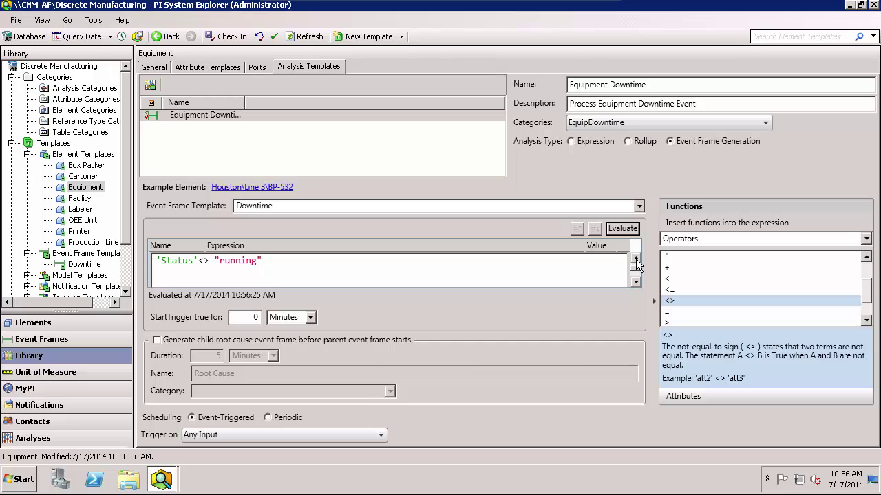
{"action": "left_click", "coordinate": [637, 258]}
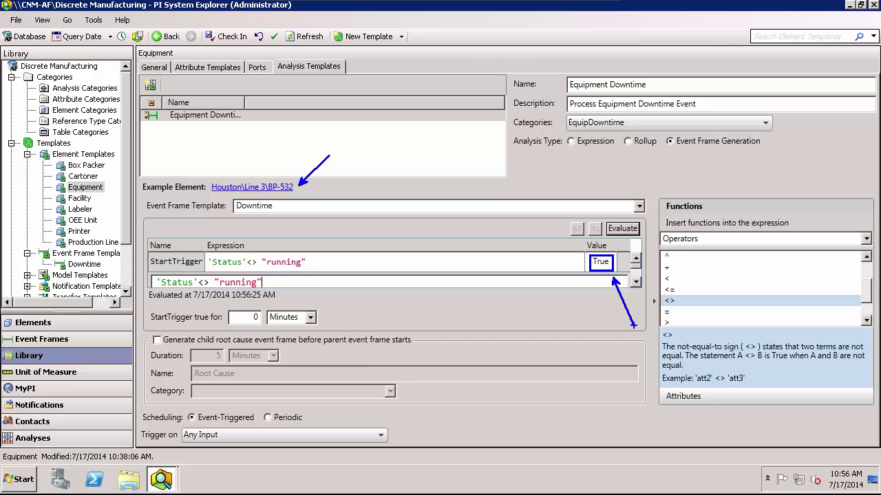
{"action": "left_click", "coordinate": [639, 280]}
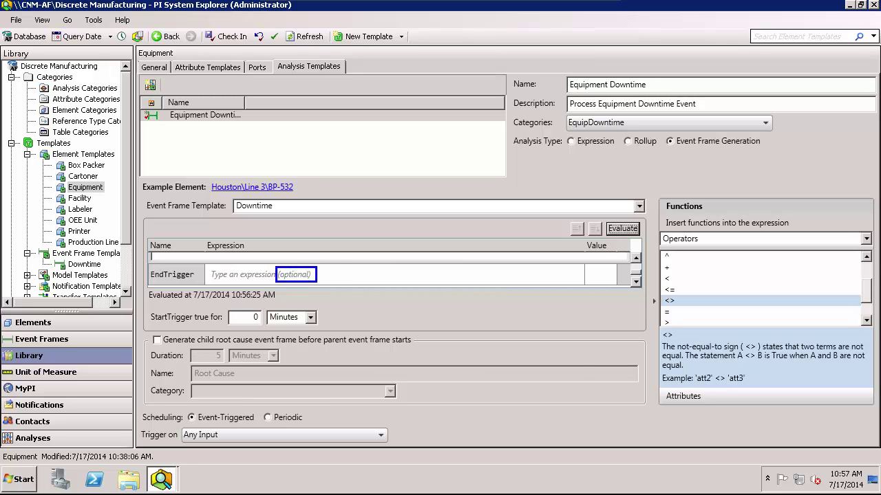
{"action": "left_click_drag", "start_coordinate": [327, 275], "coordinate": [361, 271]}
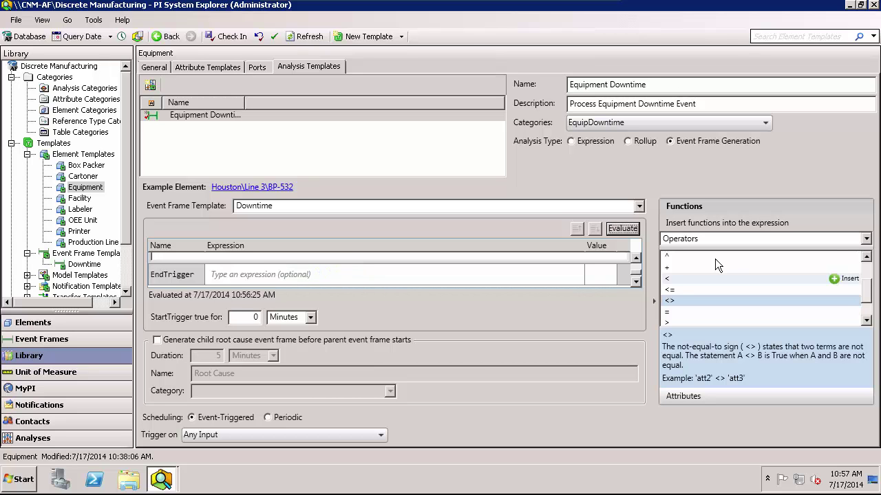
{"action": "left_click", "coordinate": [636, 258]}
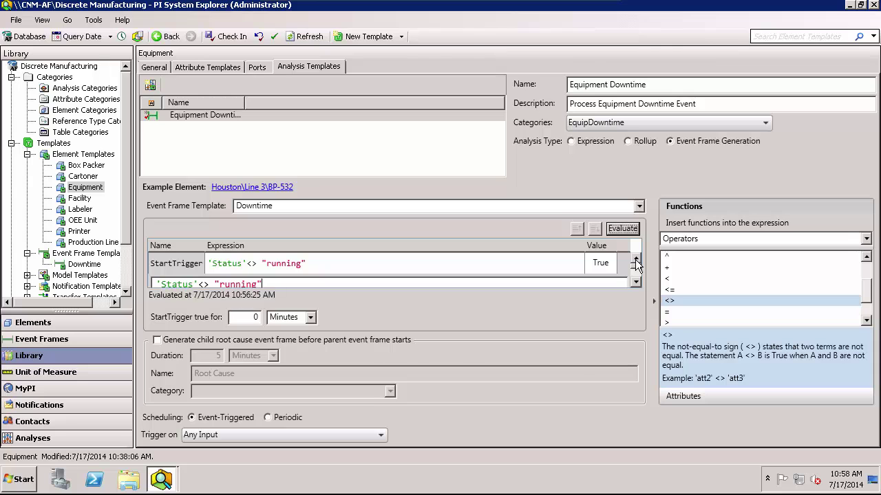
{"action": "left_click", "coordinate": [636, 283]}
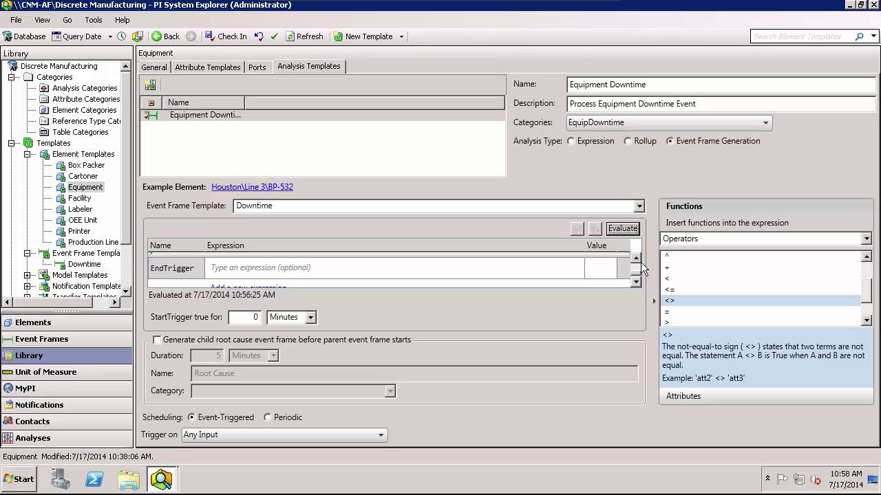
Enable the Root Cause child event frame and change its duration from 5 to 30 minutes
{"action": "left_click", "coordinate": [636, 260]}
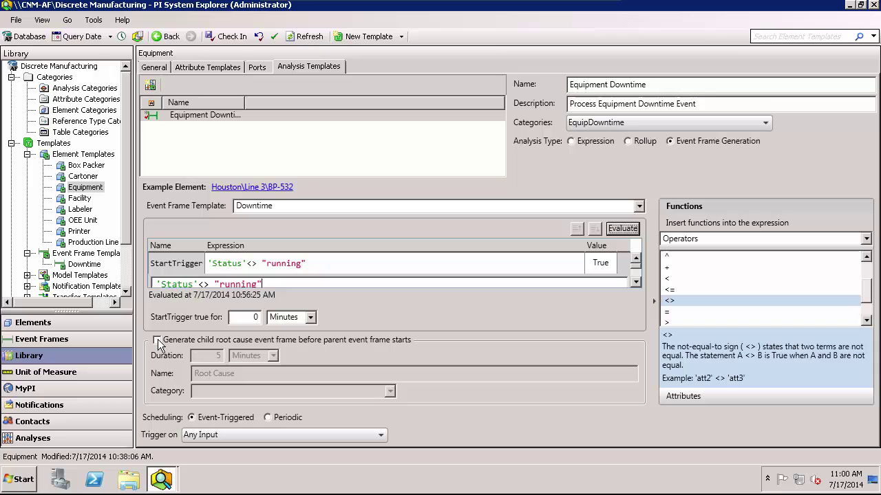
{"action": "left_click", "coordinate": [158, 339]}
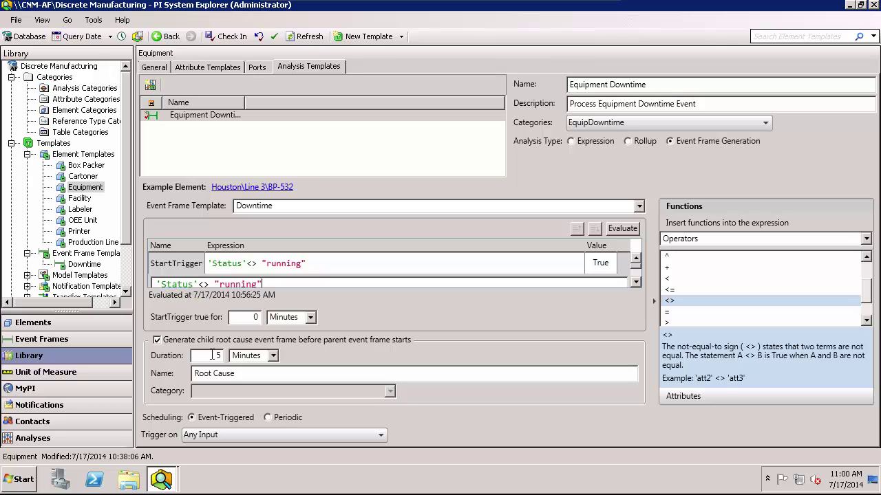
{"action": "left_click_drag", "start_coordinate": [212, 355], "coordinate": [232, 363]}
{"action": "type", "text": "30"}
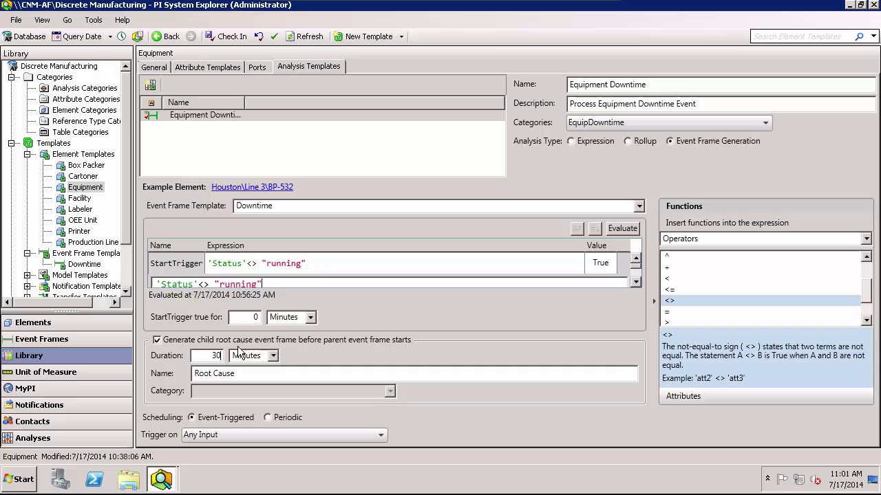
{"action": "left_click", "coordinate": [325, 437]}
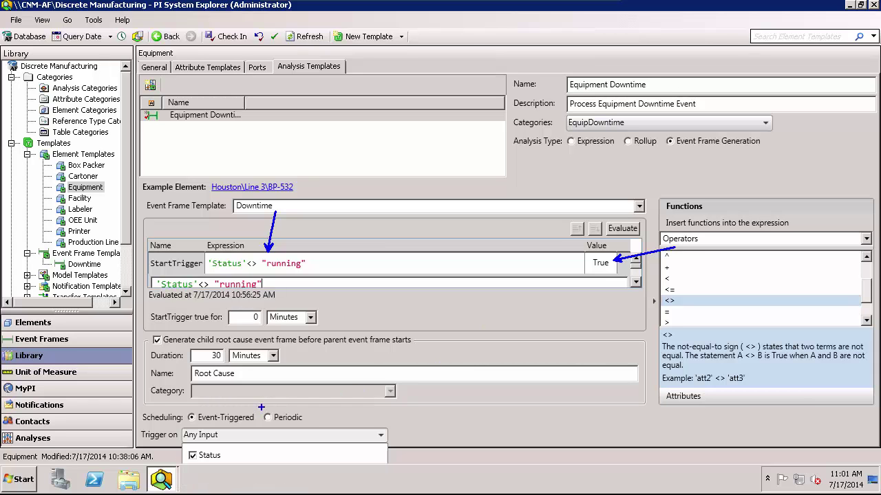
{"action": "left_click", "coordinate": [319, 435]}
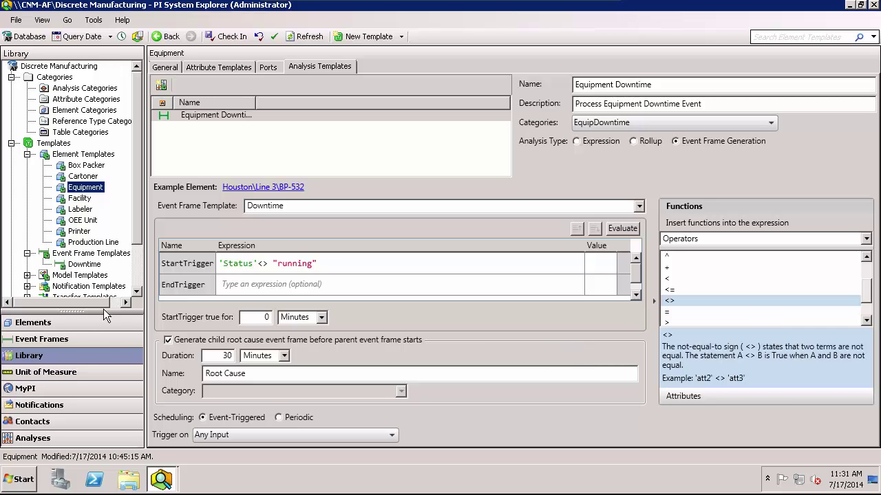
Check the Analyses tab on elements BP-988, C-593, L-747 and P-294 for Equipment Downtime
{"action": "left_click", "coordinate": [78, 323]}
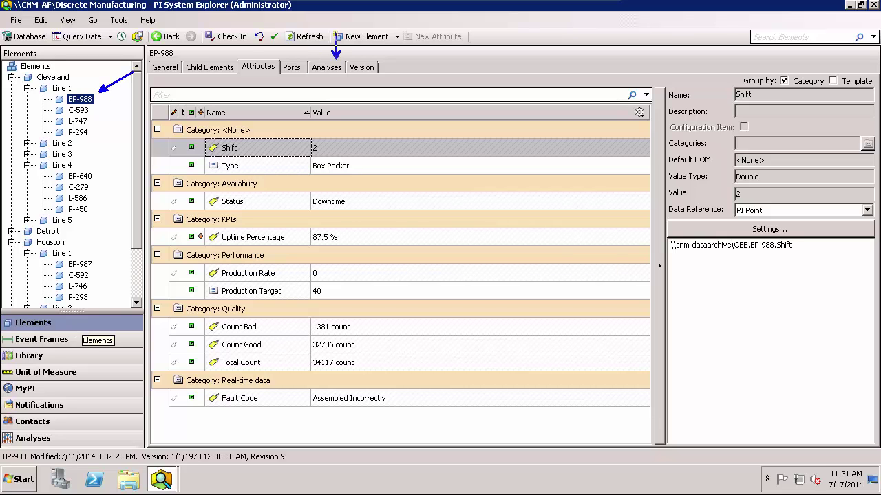
{"action": "left_click", "coordinate": [331, 71]}
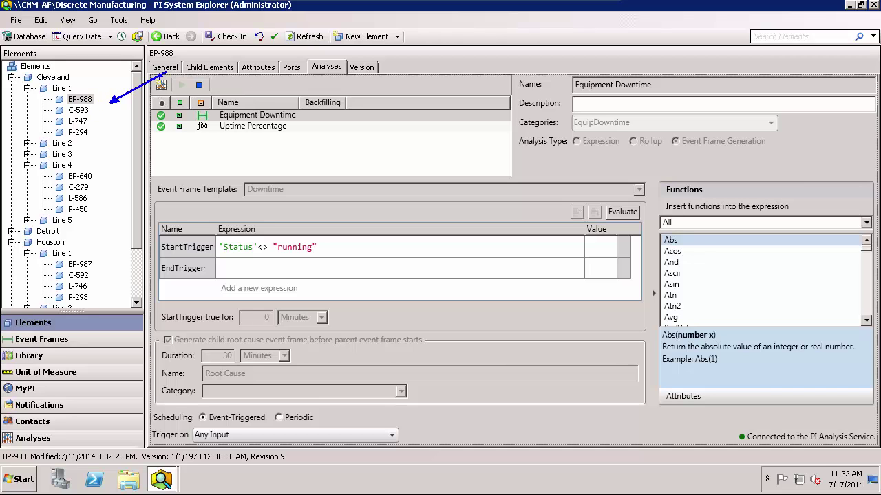
{"action": "left_click", "coordinate": [86, 113]}
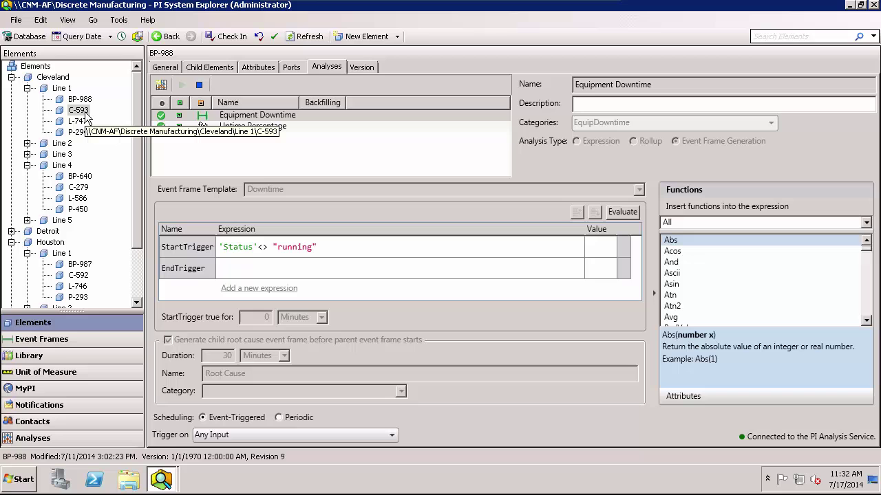
{"action": "left_click", "coordinate": [81, 122]}
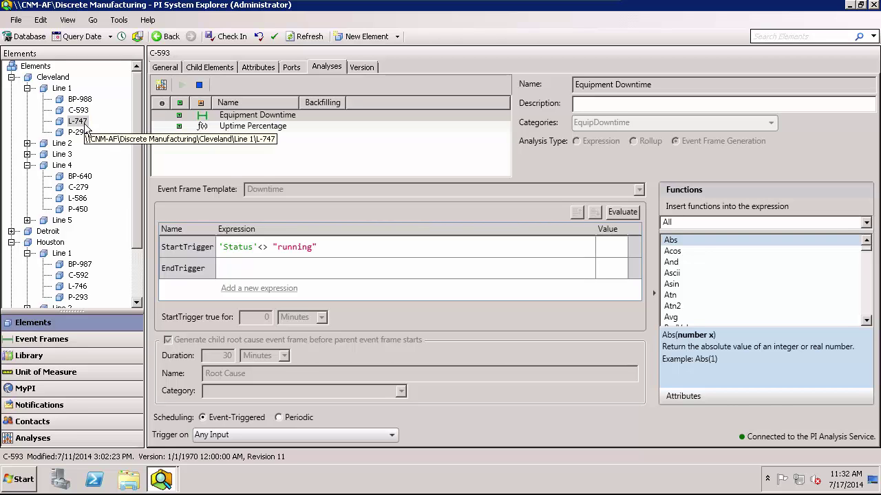
{"action": "left_click", "coordinate": [78, 132]}
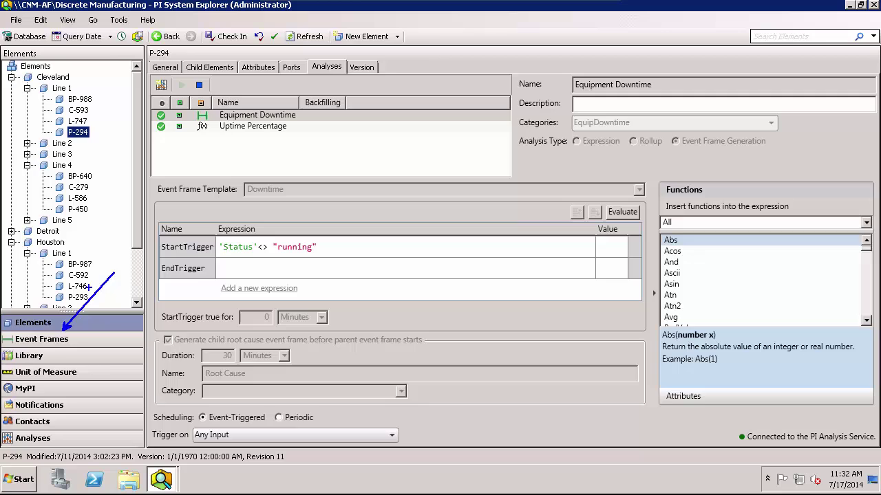
Start a new search from the Event Frame Searches list in Event Frames
{"action": "left_click", "coordinate": [63, 341]}
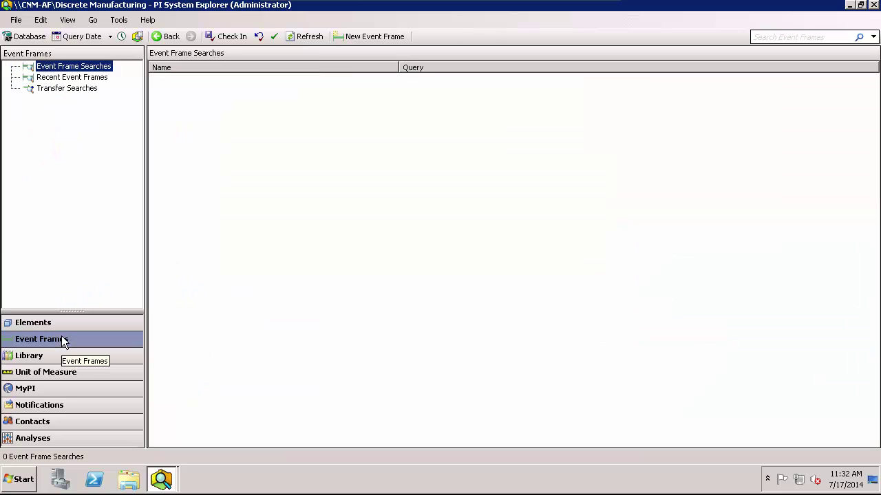
{"action": "right_click", "coordinate": [210, 101]}
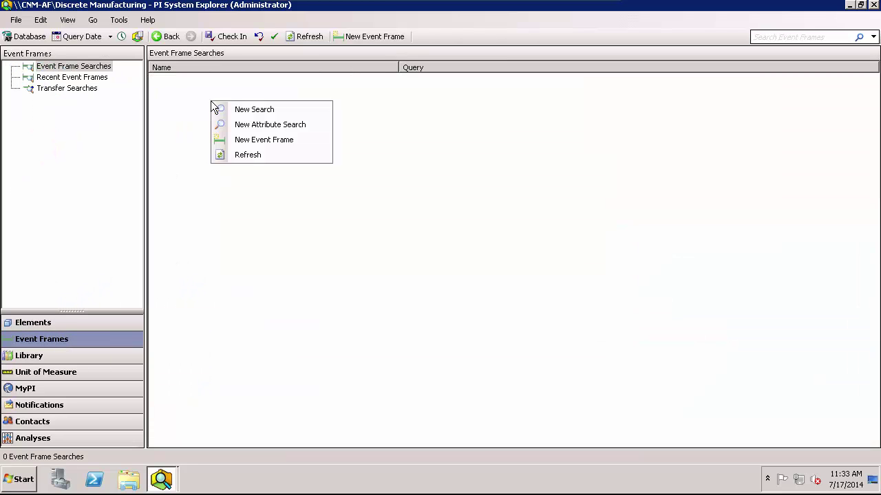
{"action": "left_click", "coordinate": [287, 111]}
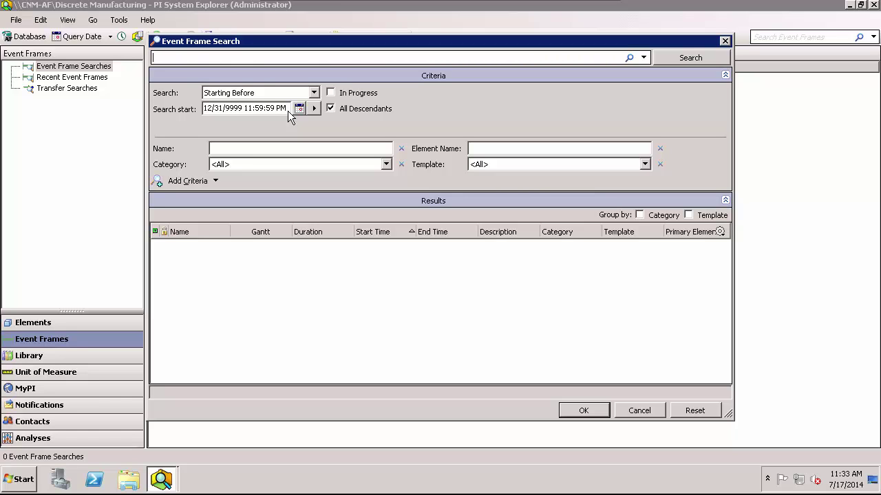
Search event frames for *downtime* and review the 8 results, three lacking end times
{"action": "type", "text": "*"}
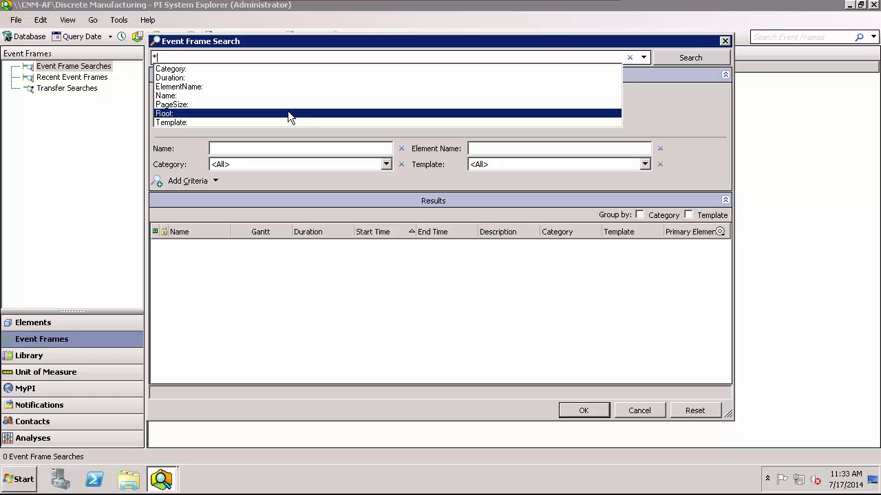
{"action": "type", "text": "downti"}
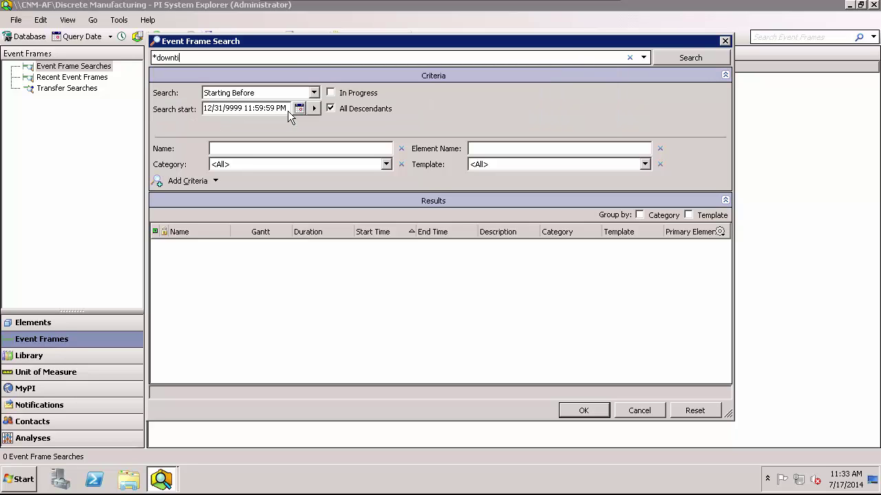
{"action": "type", "text": "me*"}
{"action": "left_click", "coordinate": [713, 59]}
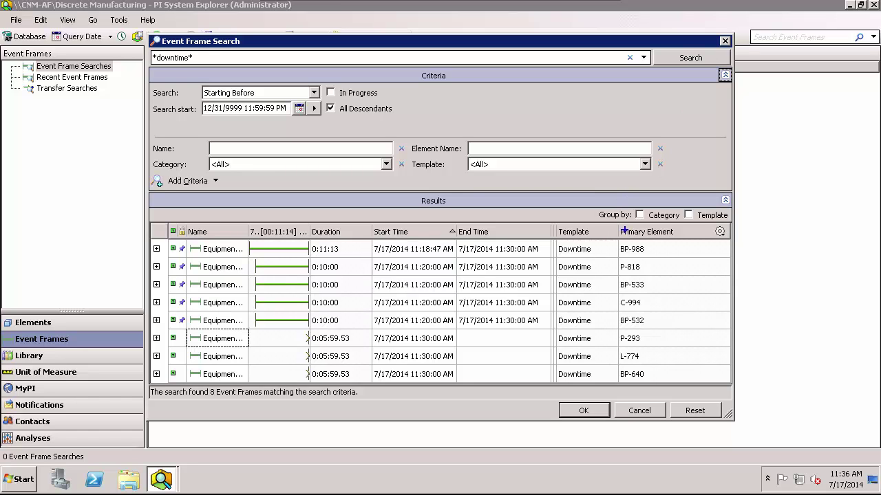
{"action": "left_click_drag", "start_coordinate": [613, 236], "coordinate": [659, 262]}
{"action": "left_click_drag", "start_coordinate": [350, 236], "coordinate": [357, 196]}
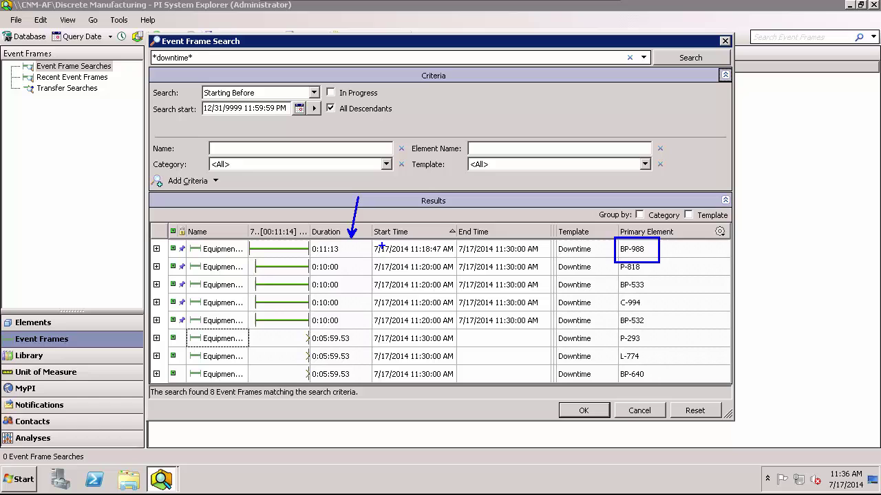
{"action": "mouse_move", "coordinate": [374, 241]}
{"action": "left_mouse_down"}
{"action": "mouse_move", "coordinate": [548, 260]}
{"action": "mouse_move", "coordinate": [537, 259]}
{"action": "left_mouse_up"}
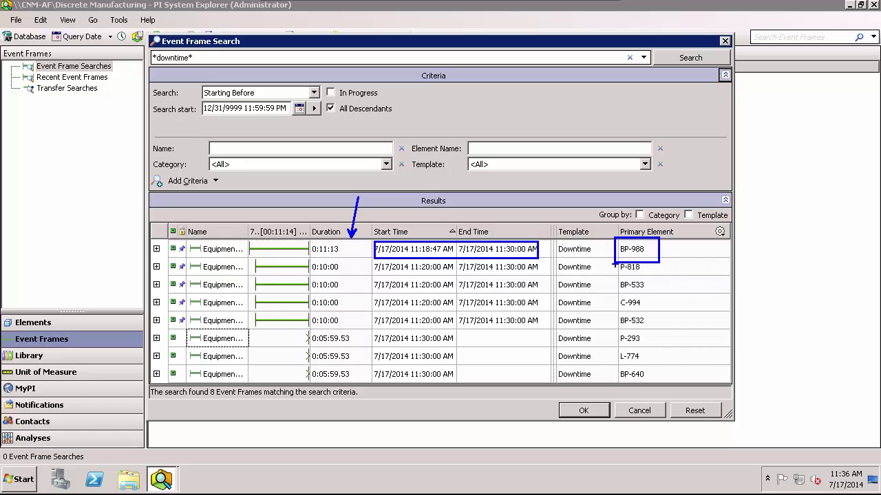
{"action": "mouse_move", "coordinate": [612, 264]}
{"action": "left_mouse_down"}
{"action": "mouse_move", "coordinate": [643, 368]}
{"action": "mouse_move", "coordinate": [661, 386]}
{"action": "left_mouse_up"}
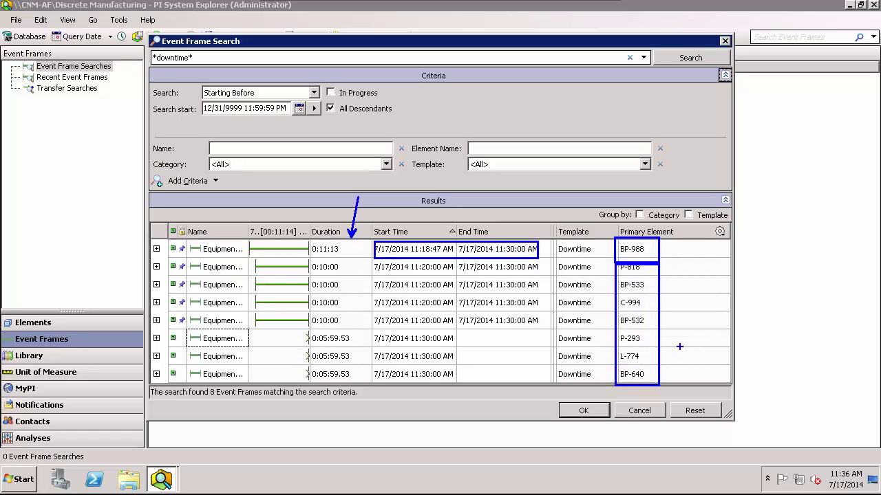
{"action": "left_click_drag", "start_coordinate": [679, 340], "coordinate": [724, 335]}
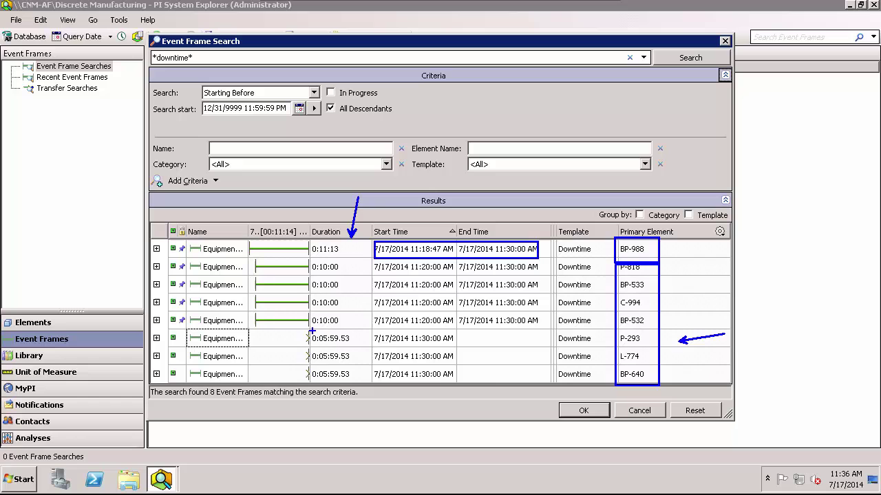
{"action": "left_click_drag", "start_coordinate": [312, 332], "coordinate": [497, 392]}
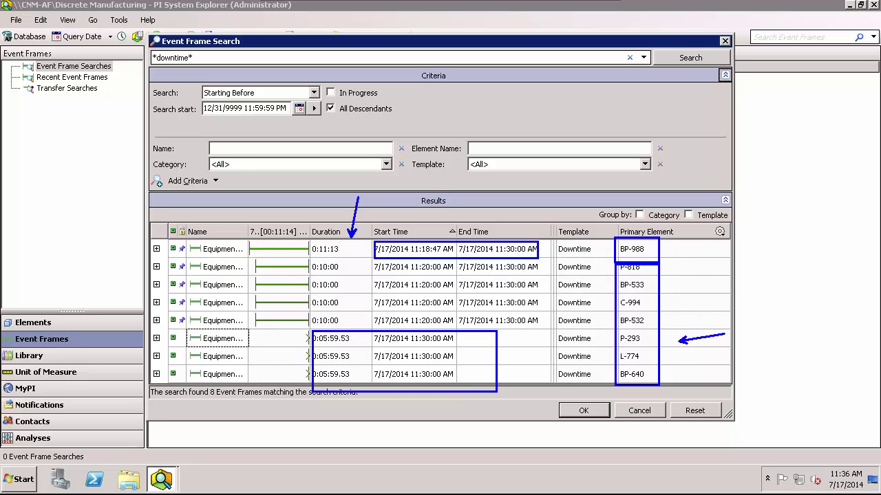
Keep the search results and step through the found Equipment Downtime frames to 11:18:47
{"action": "left_click", "coordinate": [590, 409]}
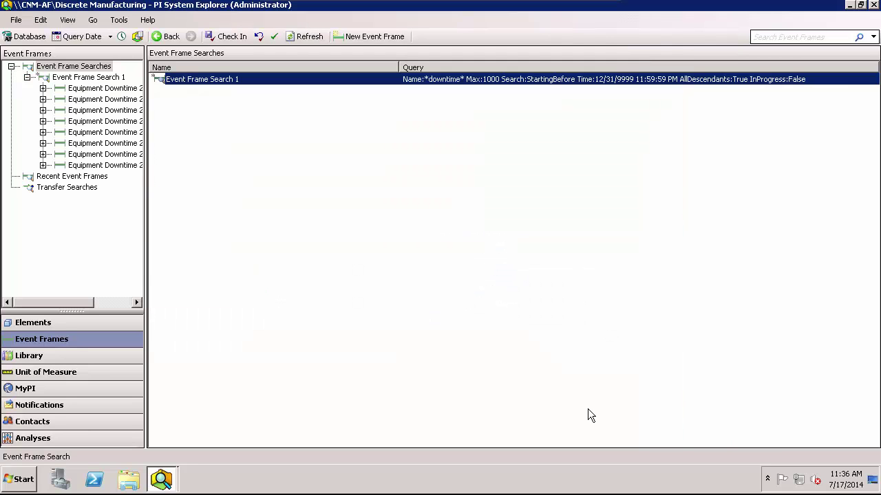
{"action": "left_click", "coordinate": [81, 91]}
{"action": "key", "text": "Down"}
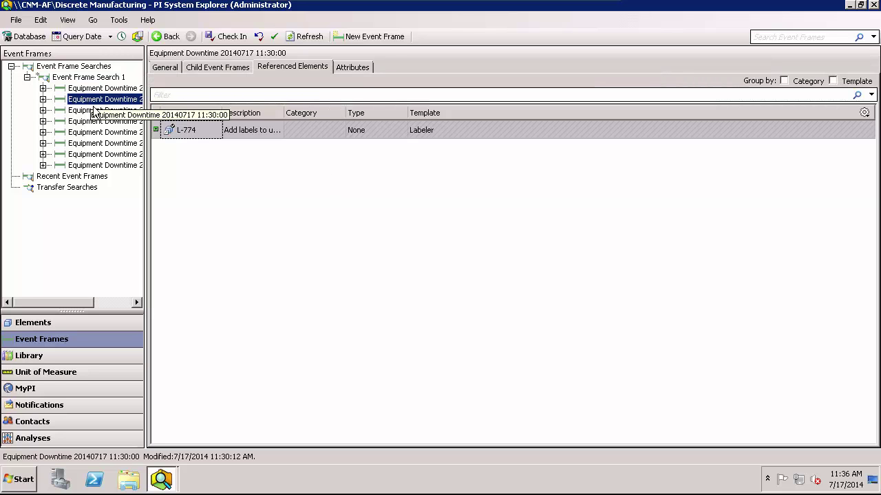
{"action": "key", "text": "Down"}
{"action": "key", "text": "Down"}
{"action": "key", "text": "Down"}
{"action": "key", "text": "Down"}
{"action": "key", "text": "Down"}
{"action": "key", "text": "Down"}
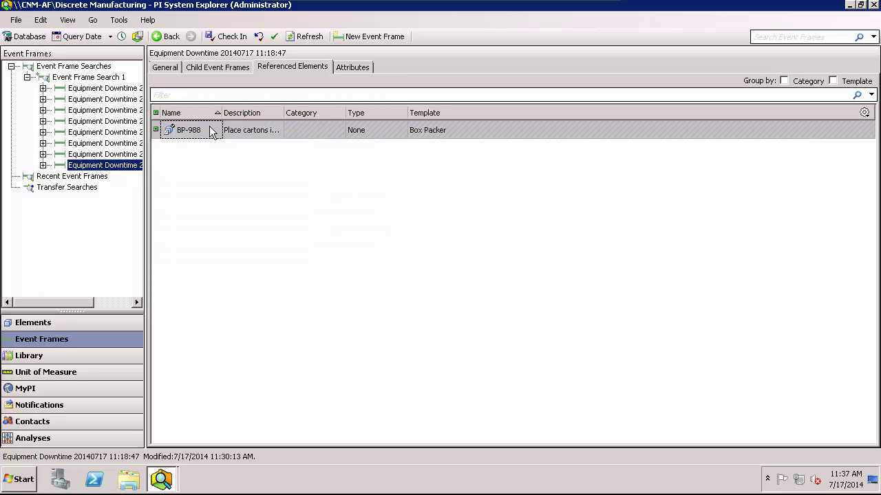
Review the 11:18:47 frame's attributes: Downtime status, 11.2-minute duration, Assembled Incorrectly fault
{"action": "left_click", "coordinate": [356, 66]}
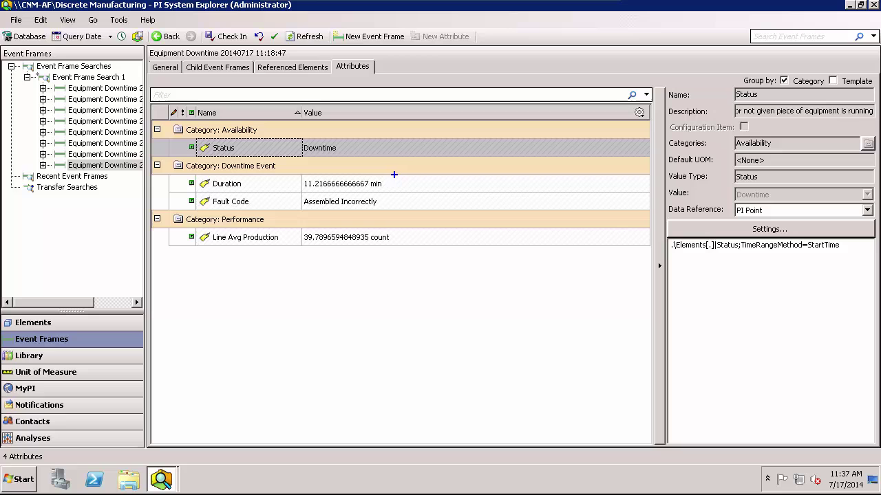
{"action": "left_click_drag", "start_coordinate": [401, 179], "coordinate": [441, 154]}
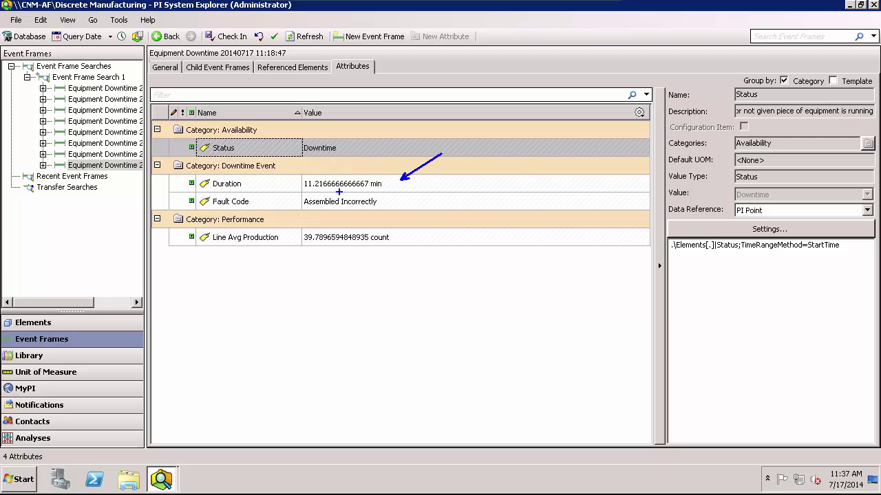
{"action": "mouse_move", "coordinate": [300, 192]}
{"action": "left_mouse_down"}
{"action": "mouse_move", "coordinate": [309, 205]}
{"action": "mouse_move", "coordinate": [395, 222]}
{"action": "left_mouse_up"}
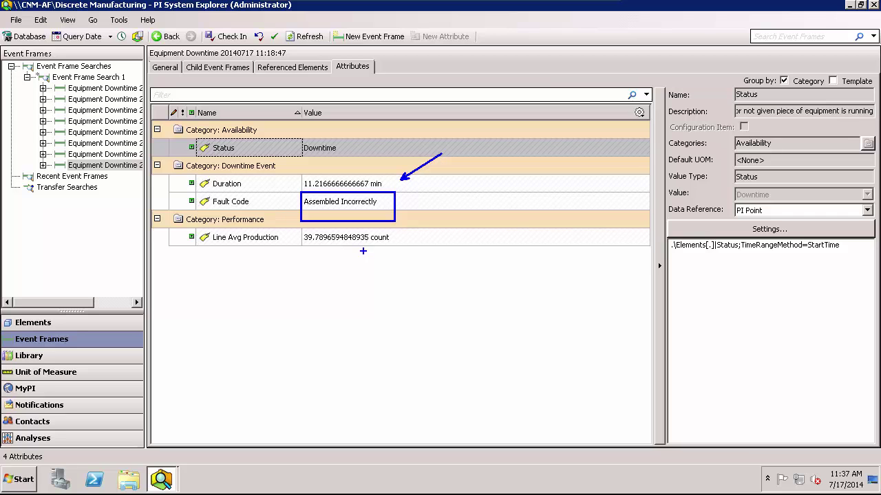
{"action": "mouse_move", "coordinate": [362, 249]}
{"action": "left_mouse_down"}
{"action": "mouse_move", "coordinate": [375, 295]}
{"action": "mouse_move", "coordinate": [406, 308]}
{"action": "left_mouse_up"}
Select the 11:20:00 Equipment Downtime frame to view its Warm Up Process fault attributes
{"action": "left_click", "coordinate": [128, 154]}
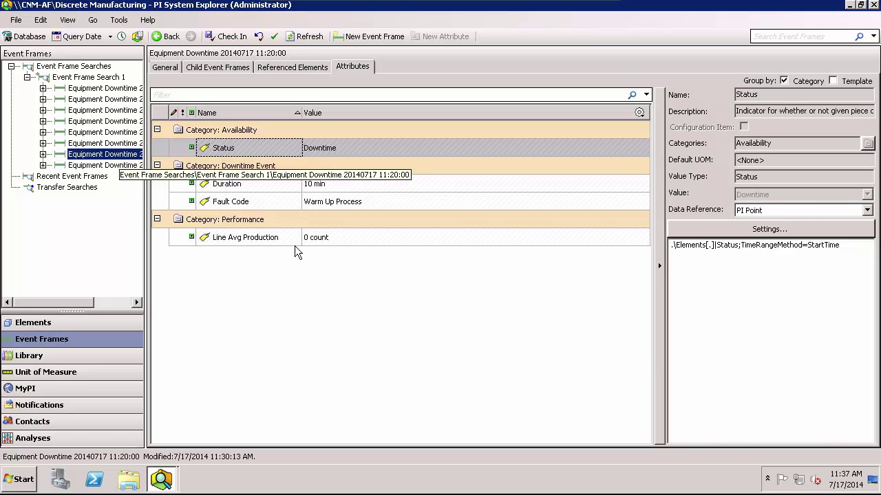